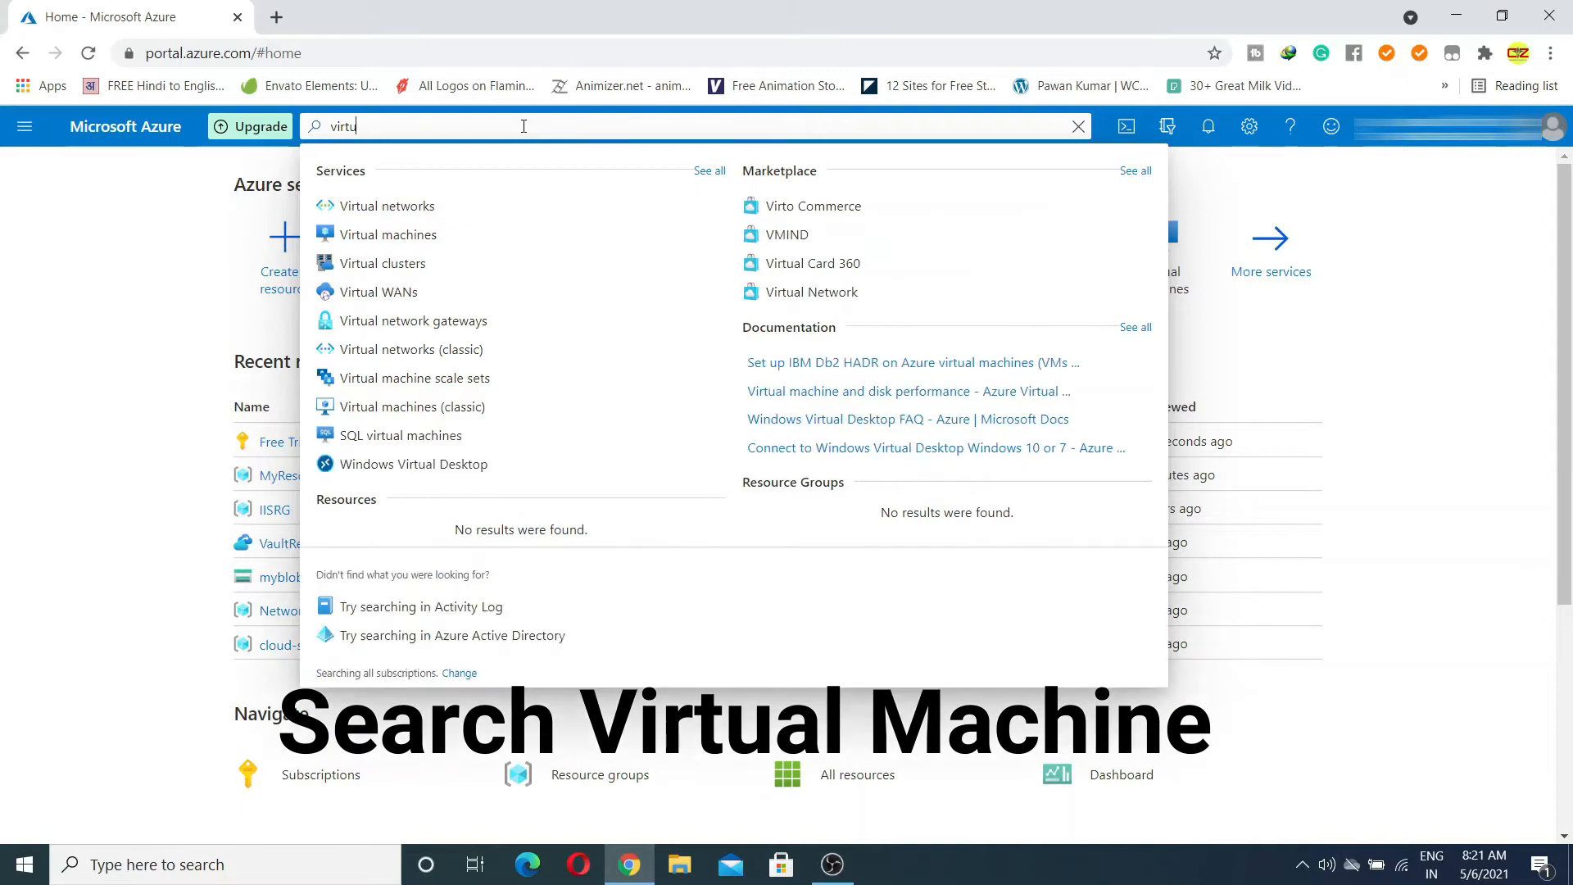
Search for the Virtual machines service, open it, and start creating a new virtual machine
type("al")
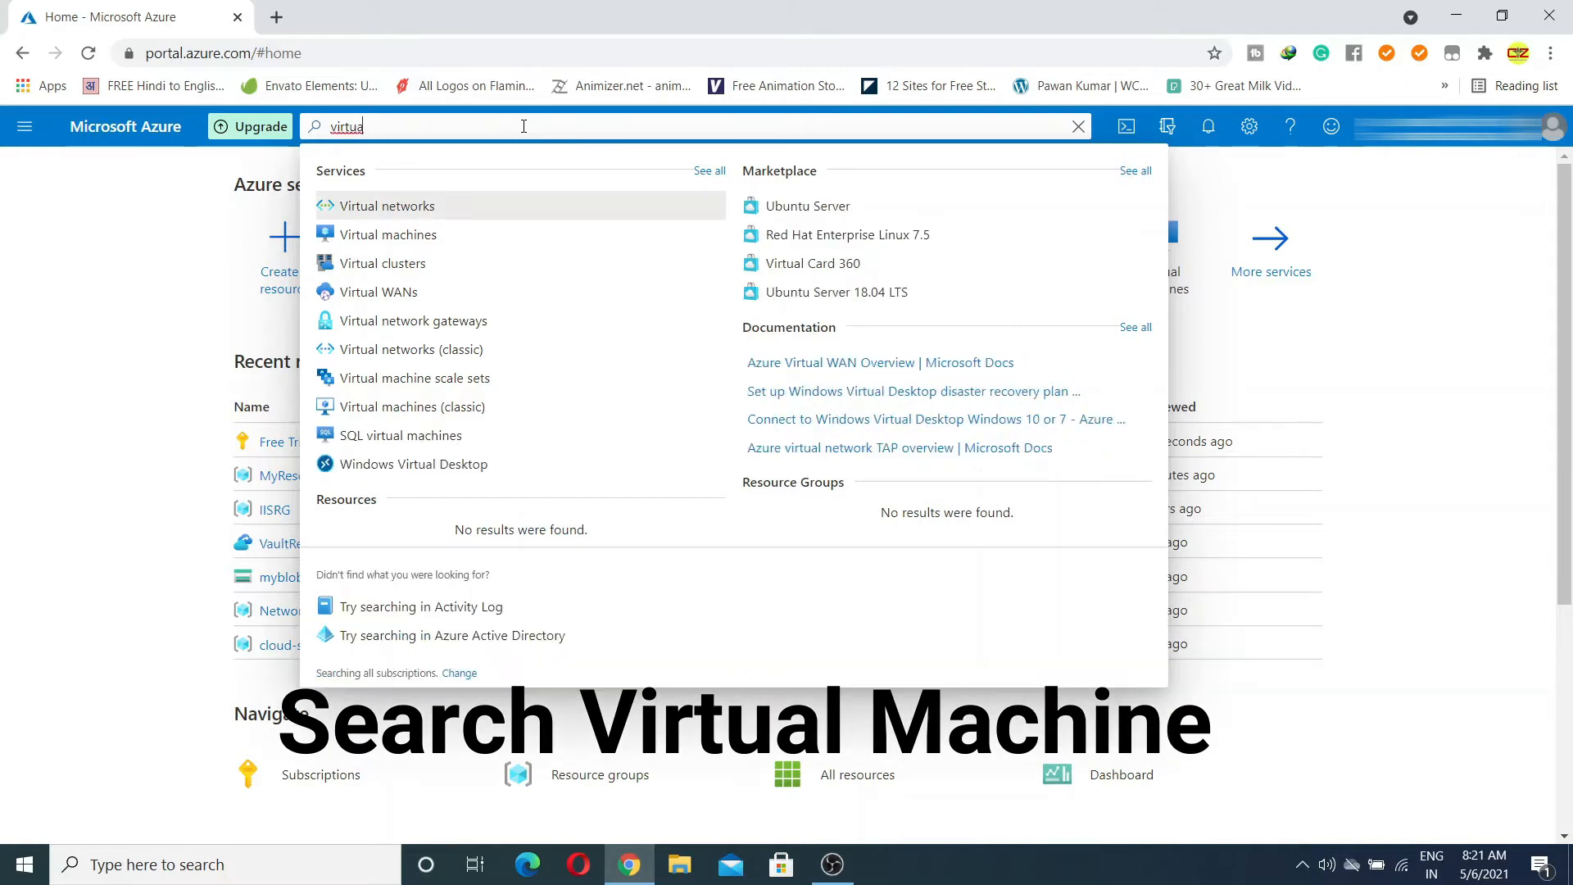
type(" ma")
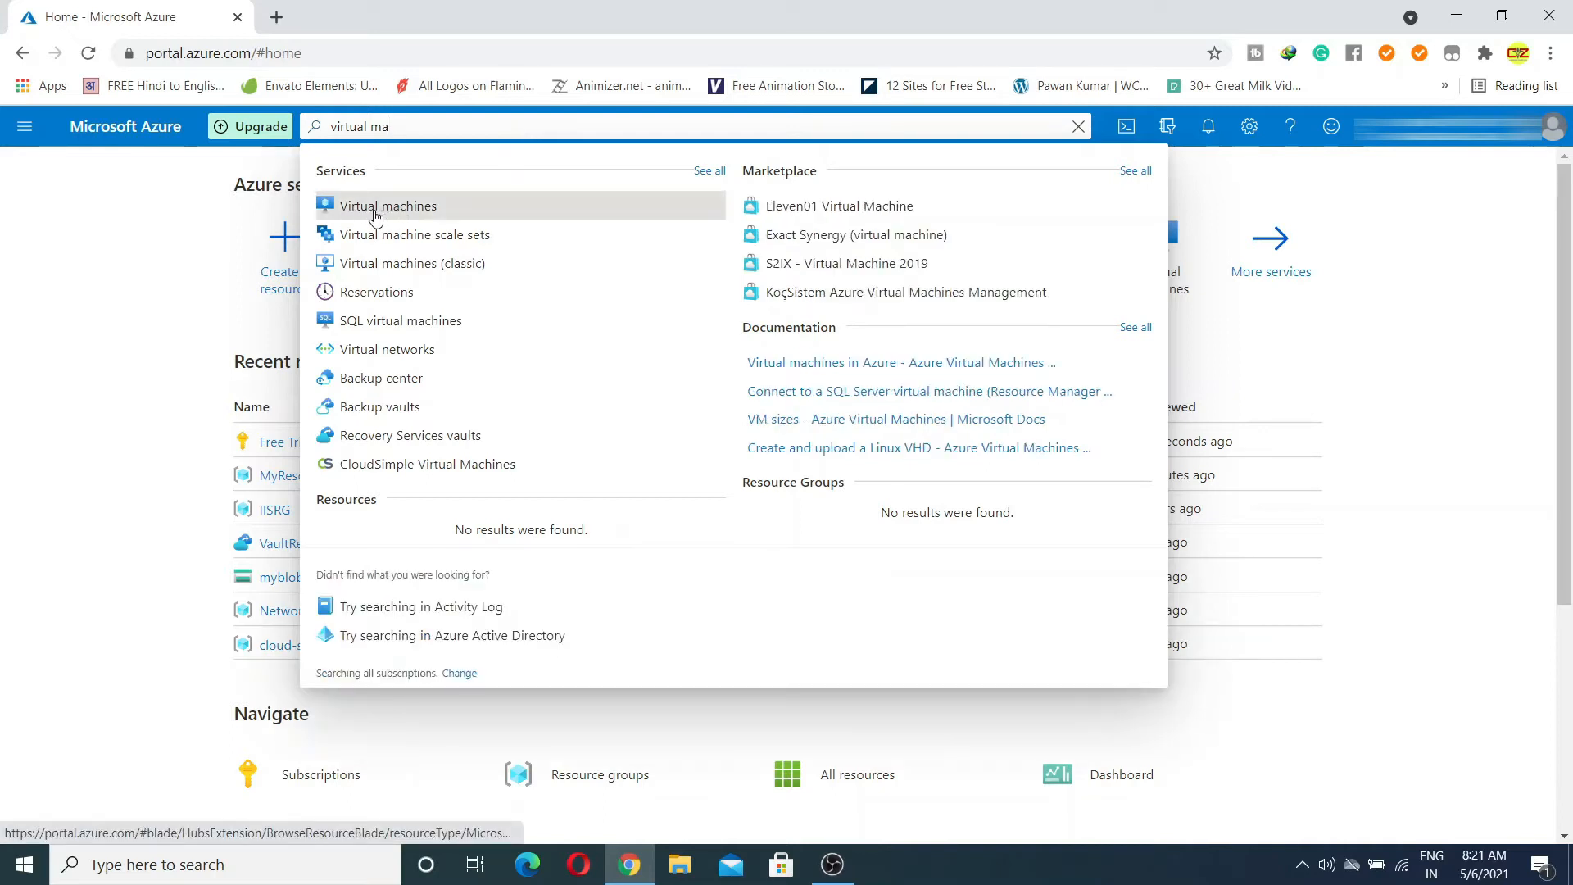
left_click(414, 208)
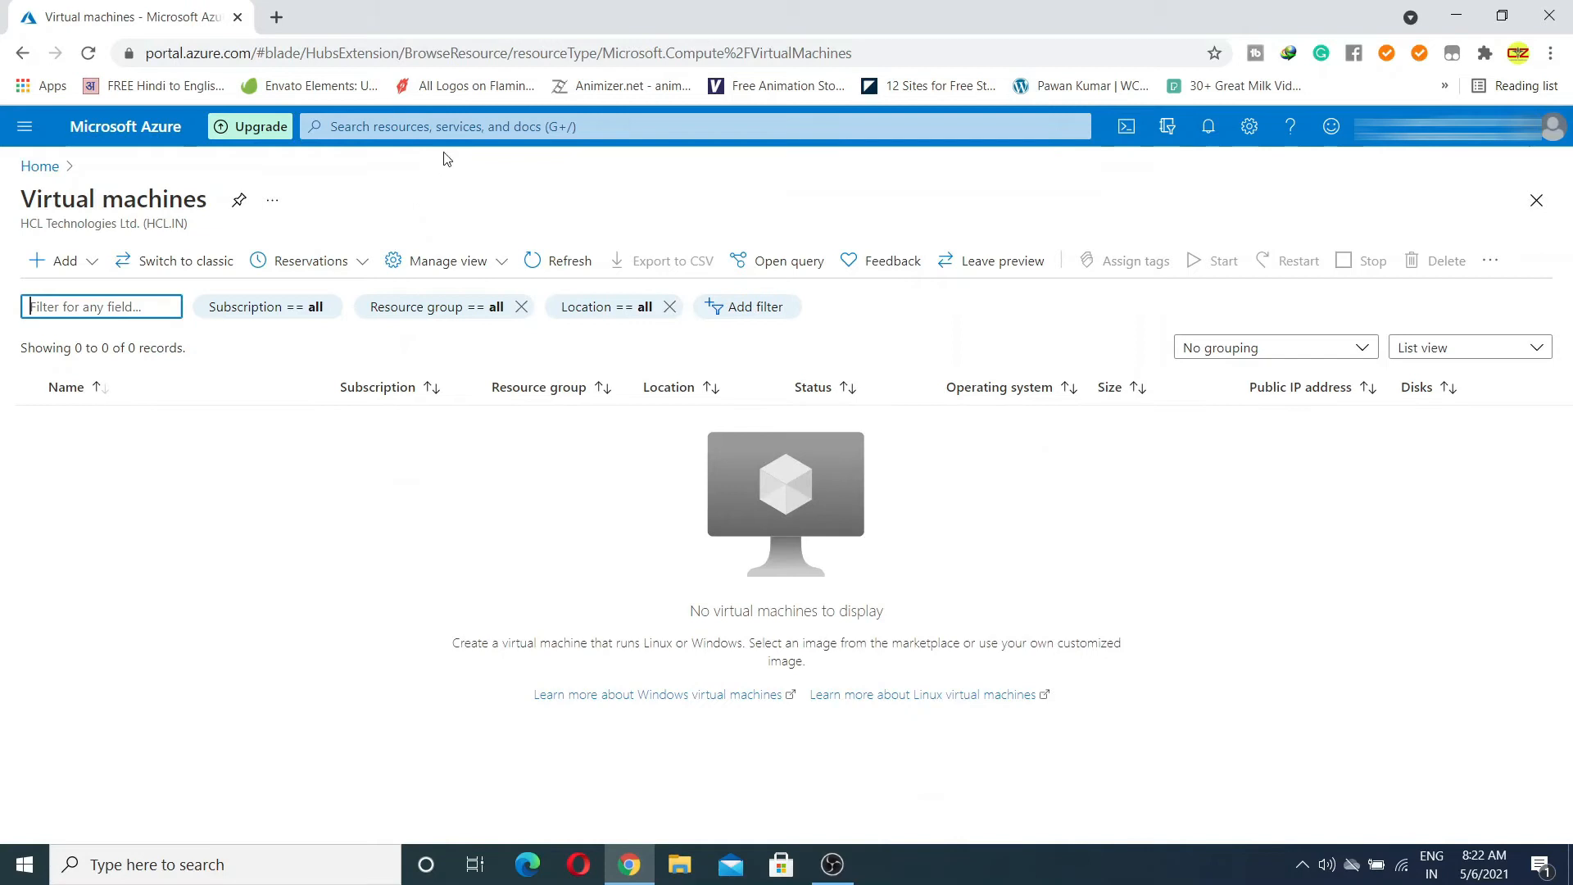
left_click(42, 263)
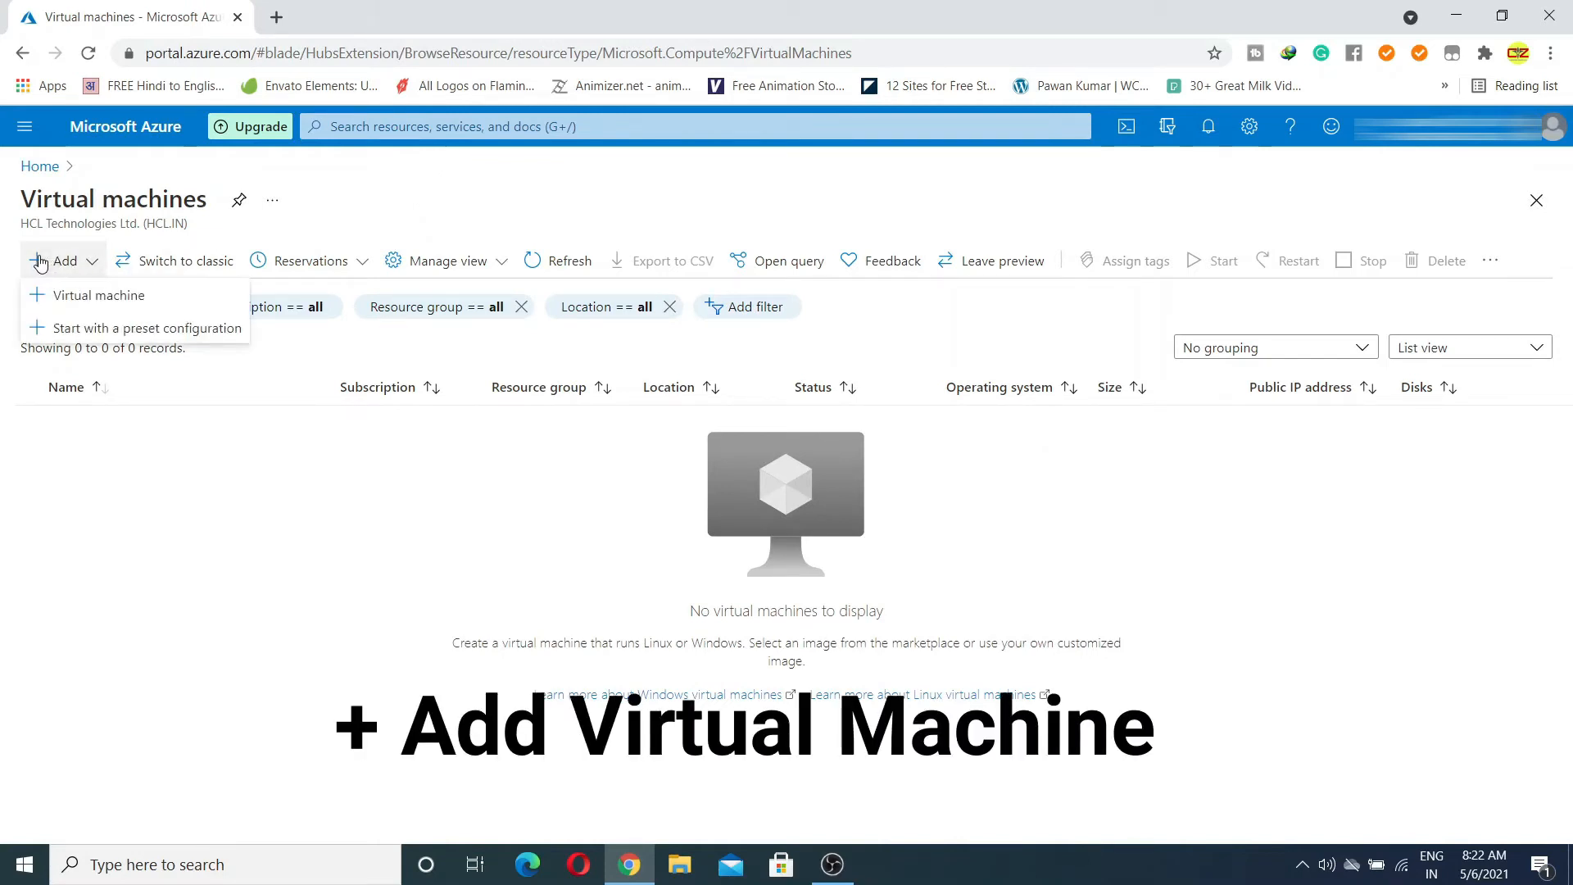
left_click(164, 298)
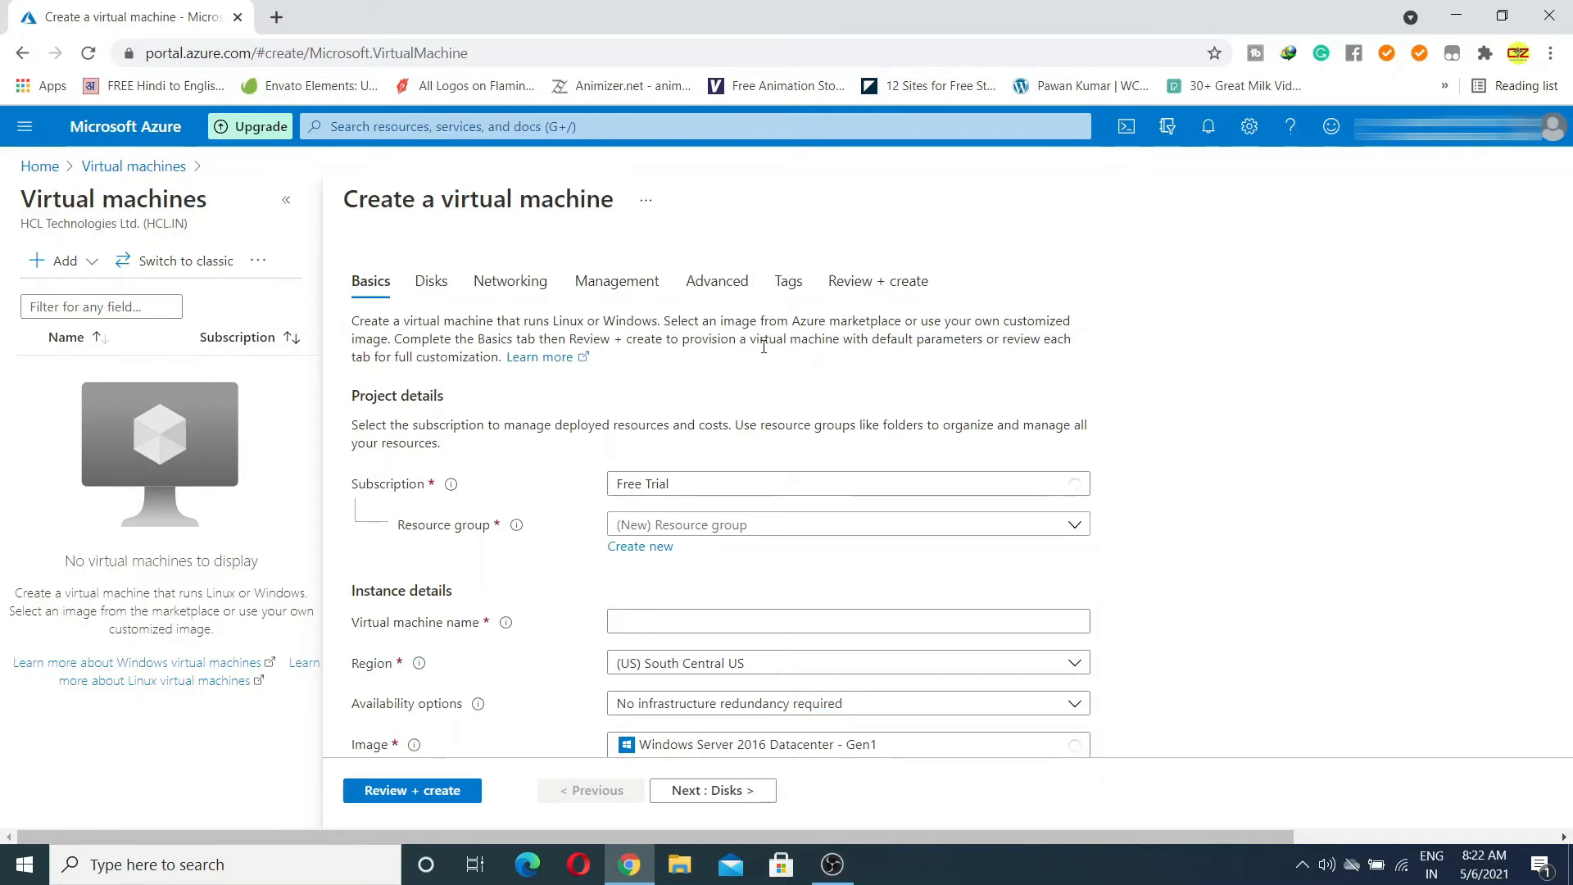
Select the Free Trial subscription and the existing resource group RG01 in the project details
left_click(886, 487)
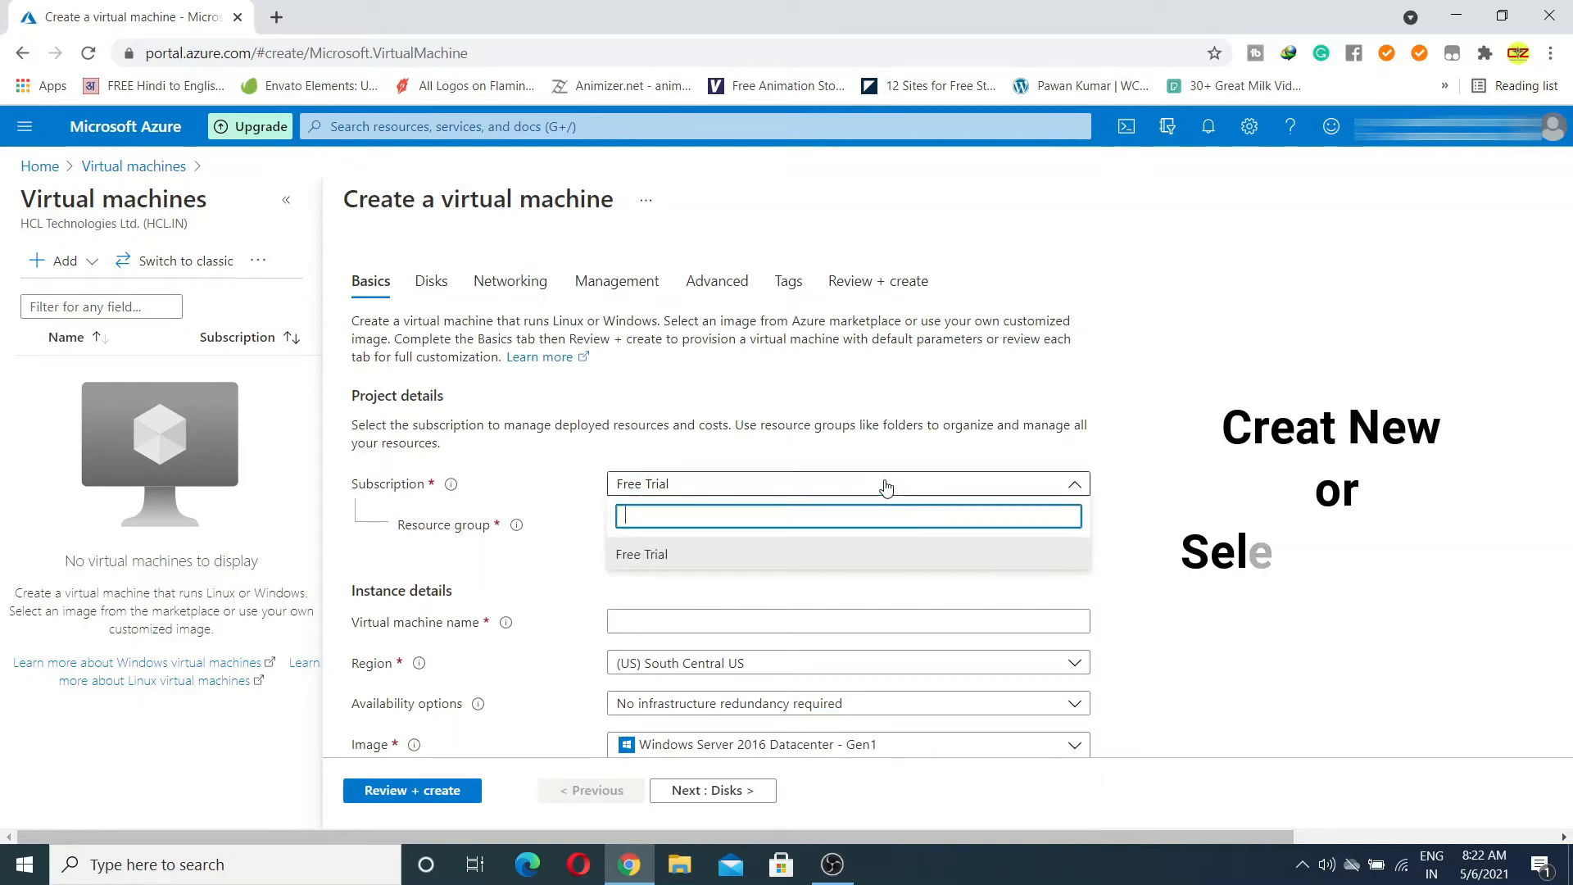
left_click(642, 555)
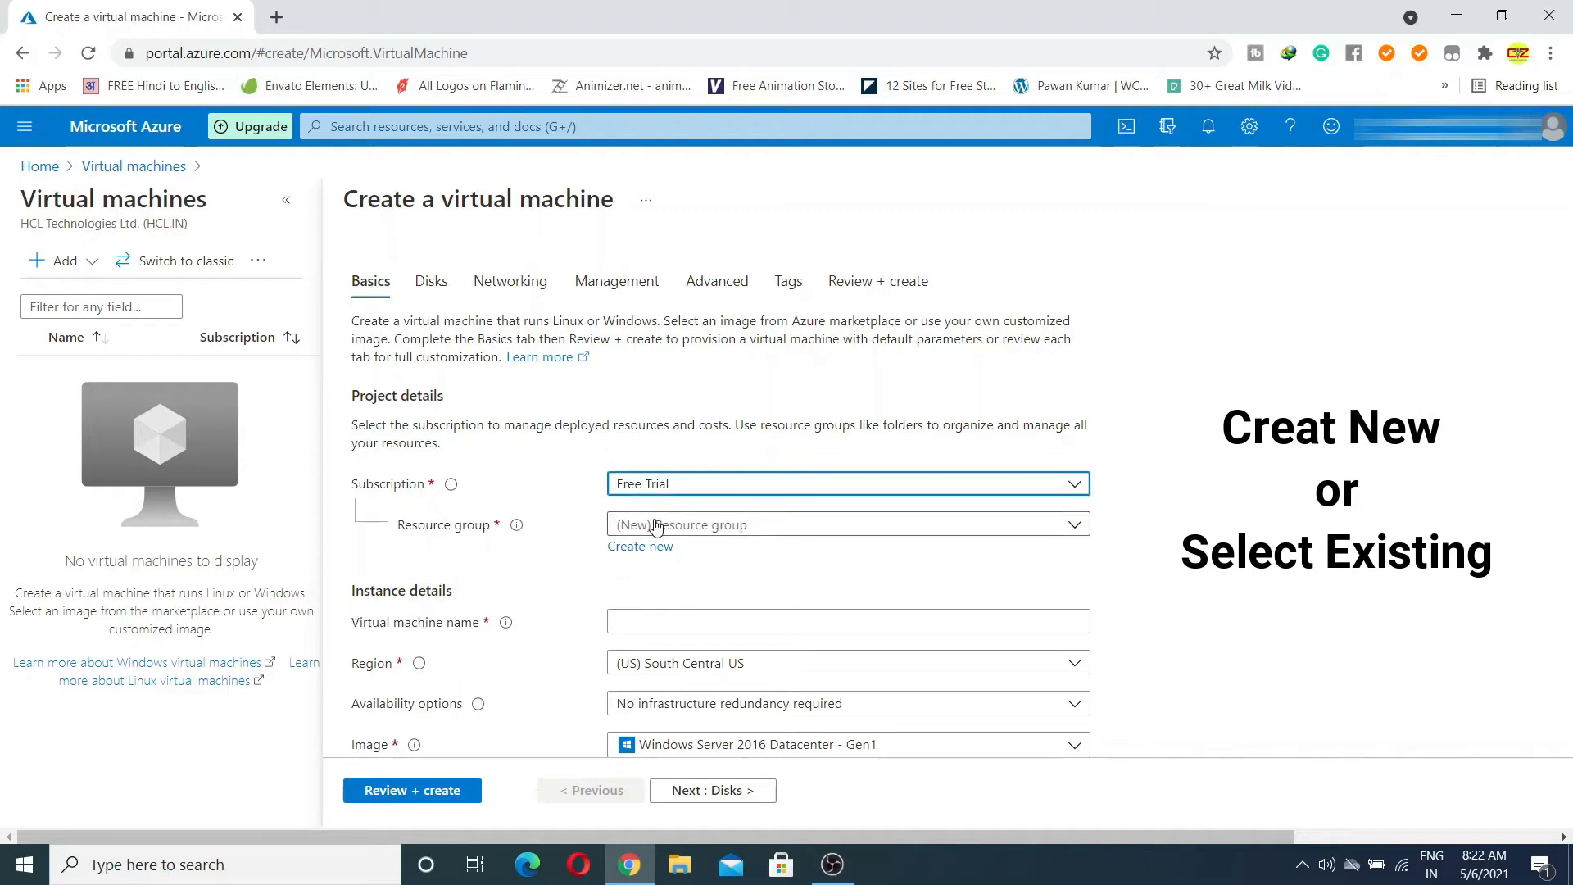
left_click(655, 526)
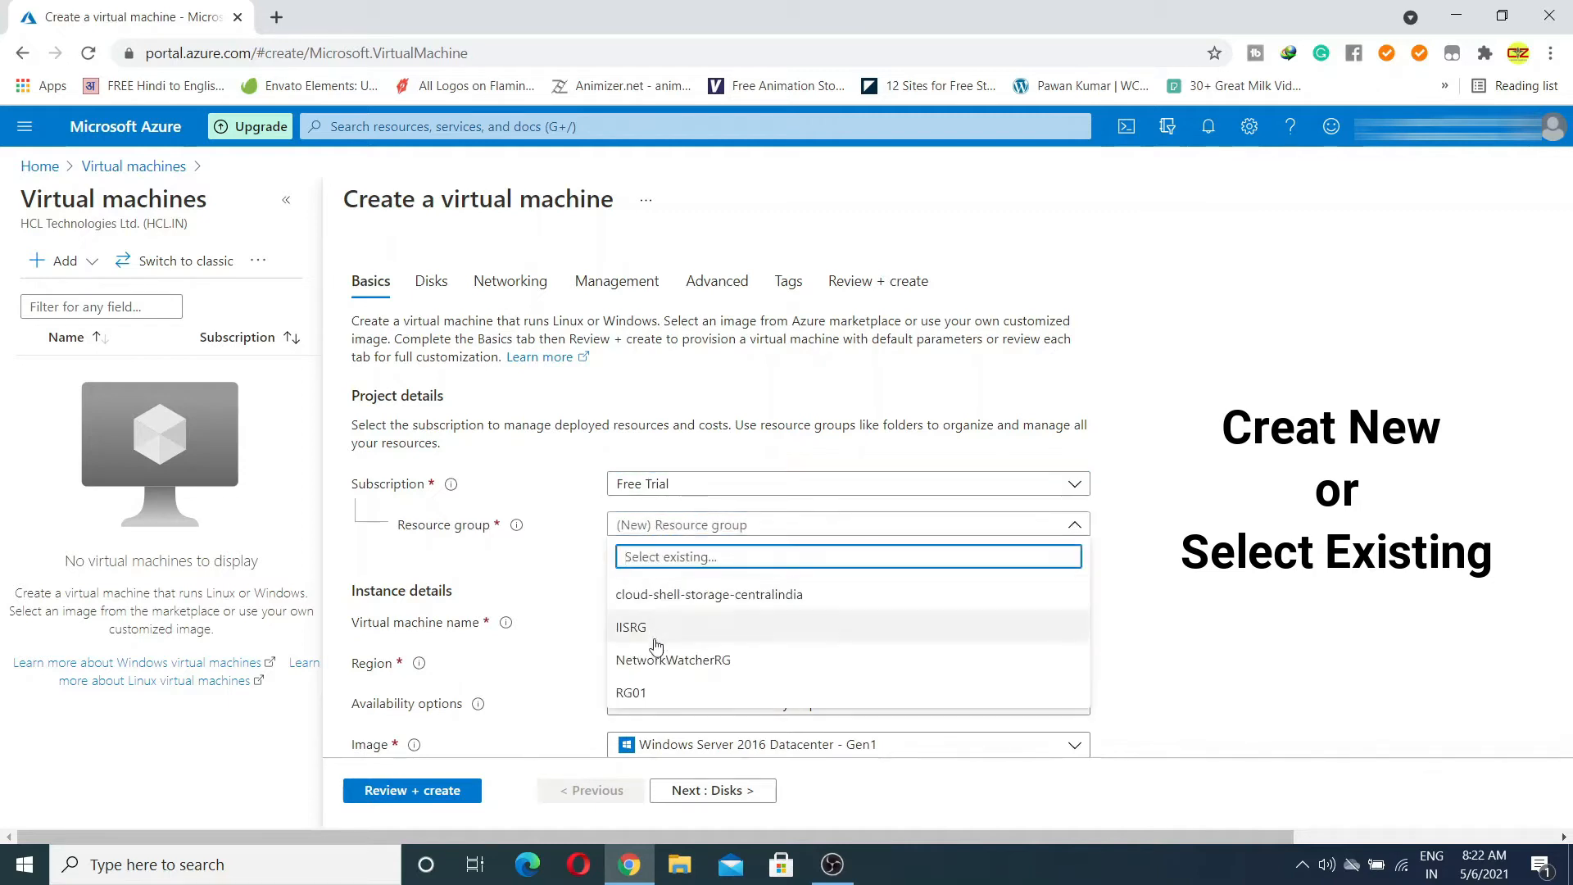
left_click(639, 694)
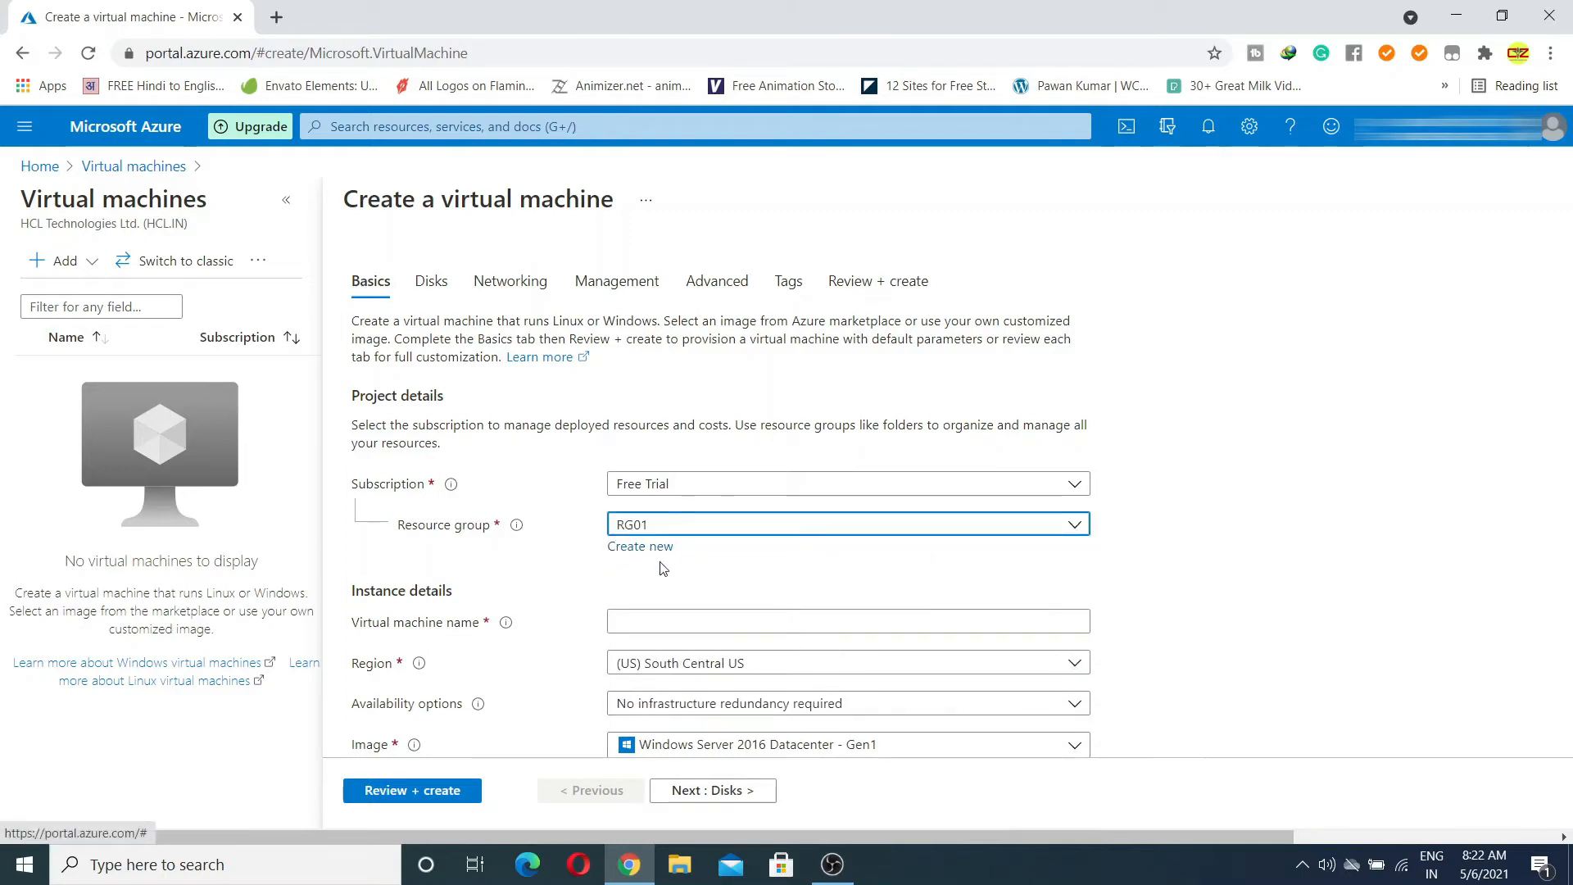
Name the virtual machine MyVM in the instance details
scroll(665, 567, "down", 3)
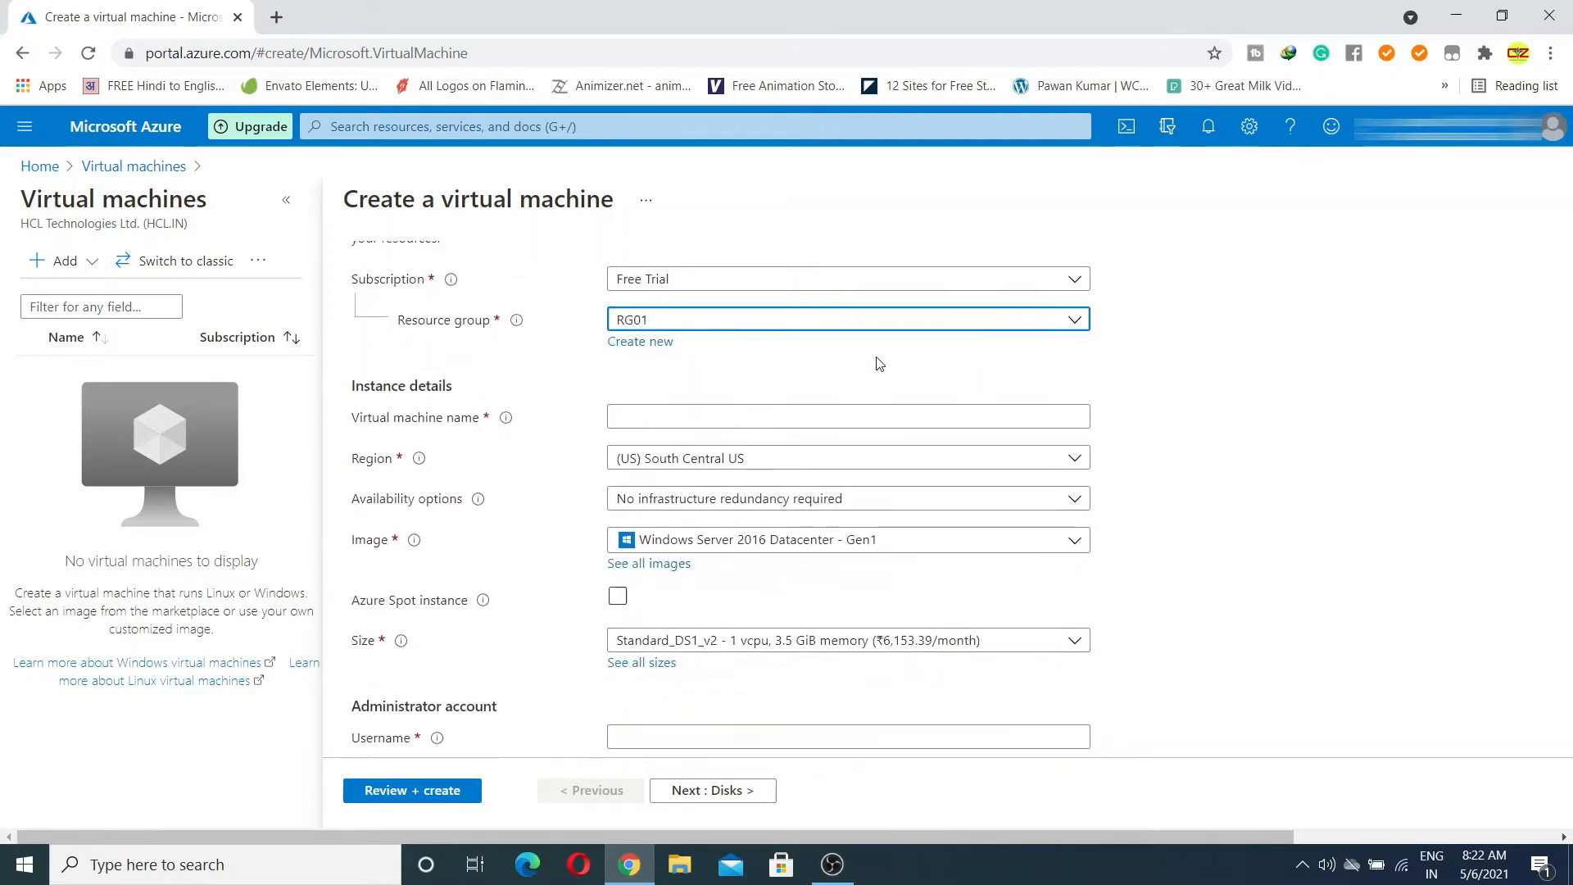
left_click(681, 415)
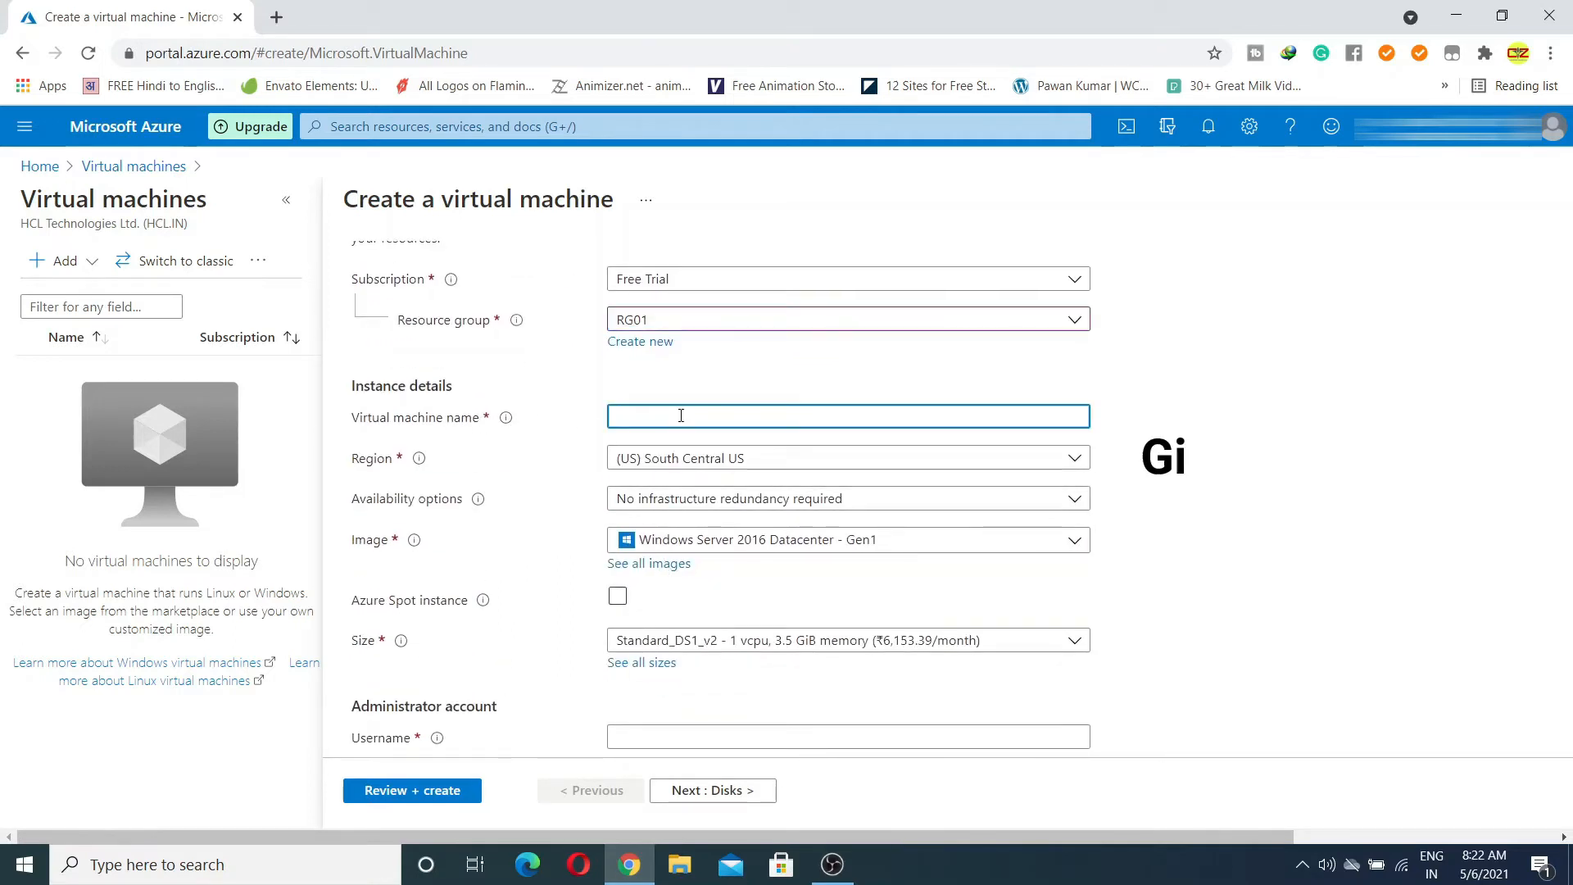
type("MyVM")
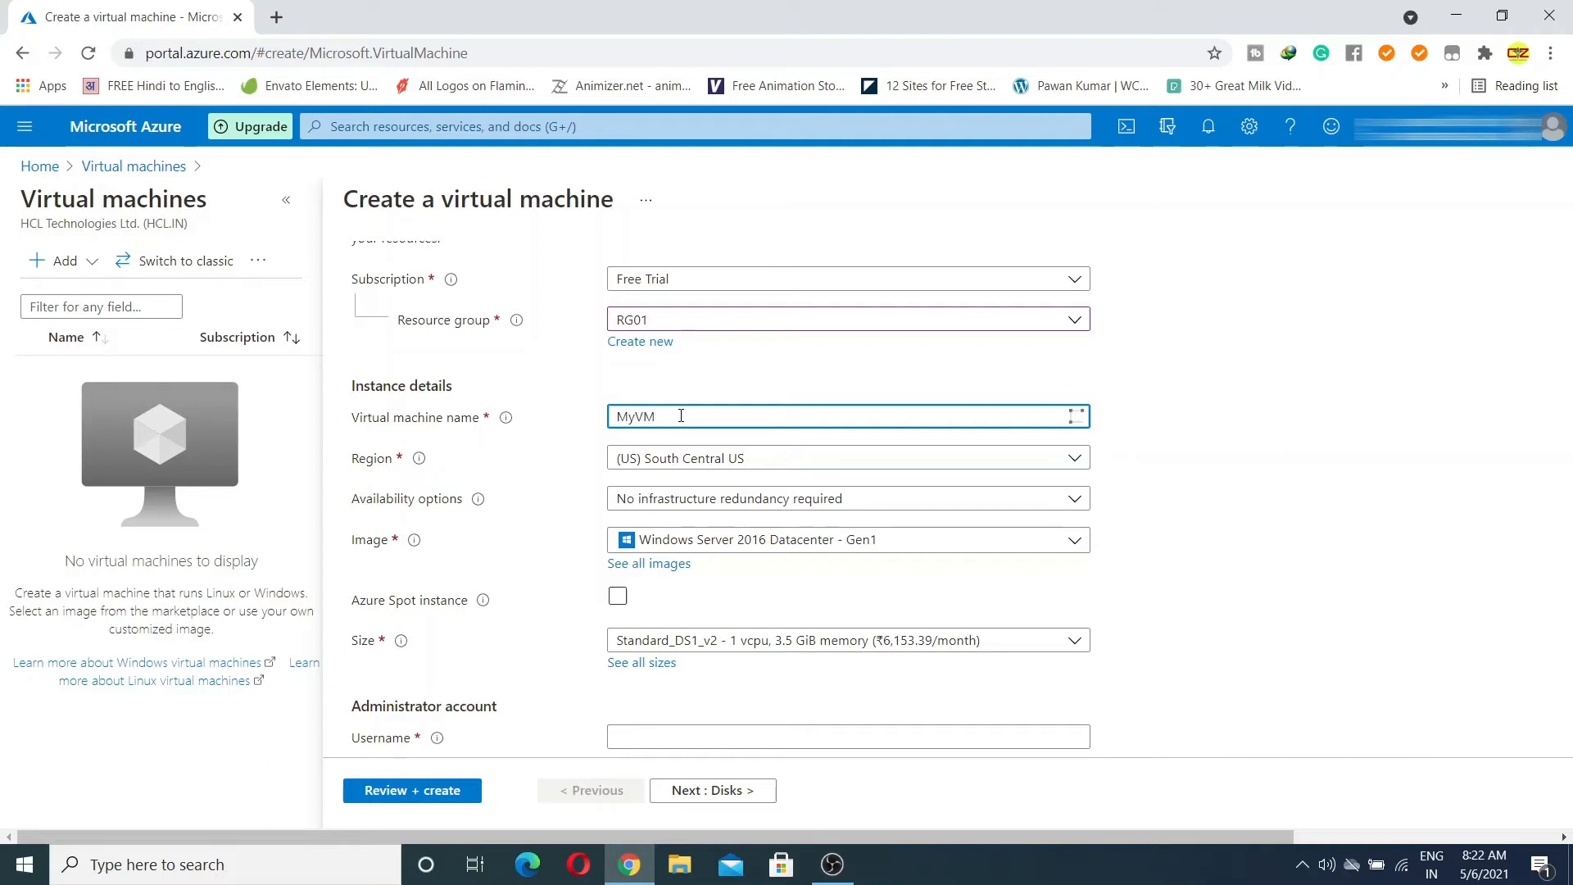
Try setting the virtual machine's region to (Asia Pacific) West India
left_click(942, 461)
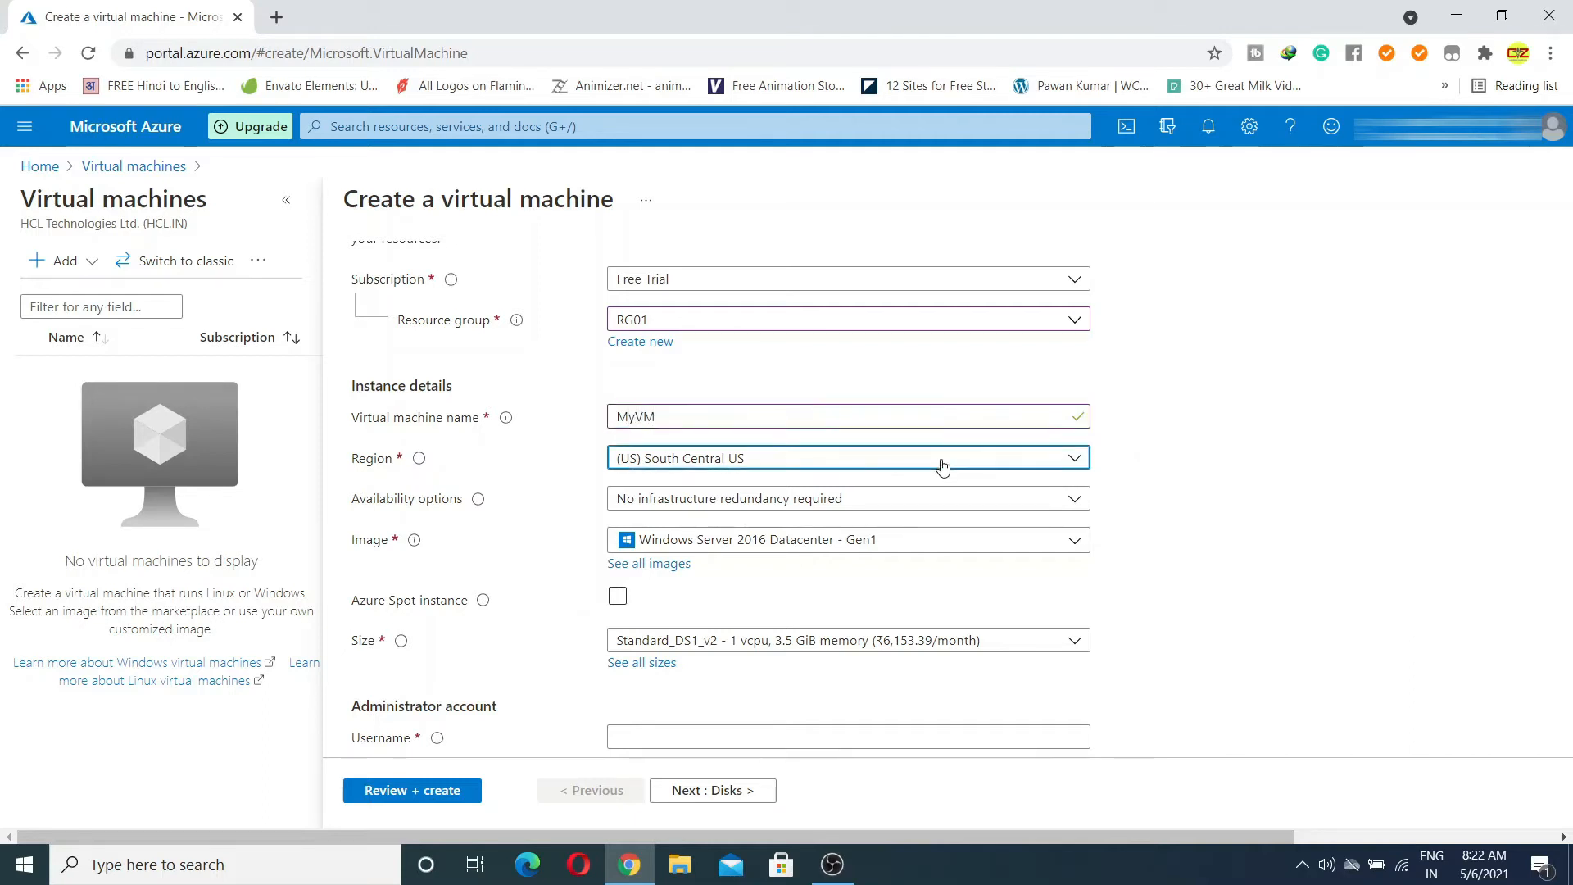
scroll(815, 598, "down", 5)
scroll(817, 600, "down", 3)
scroll(817, 601, "down", 3)
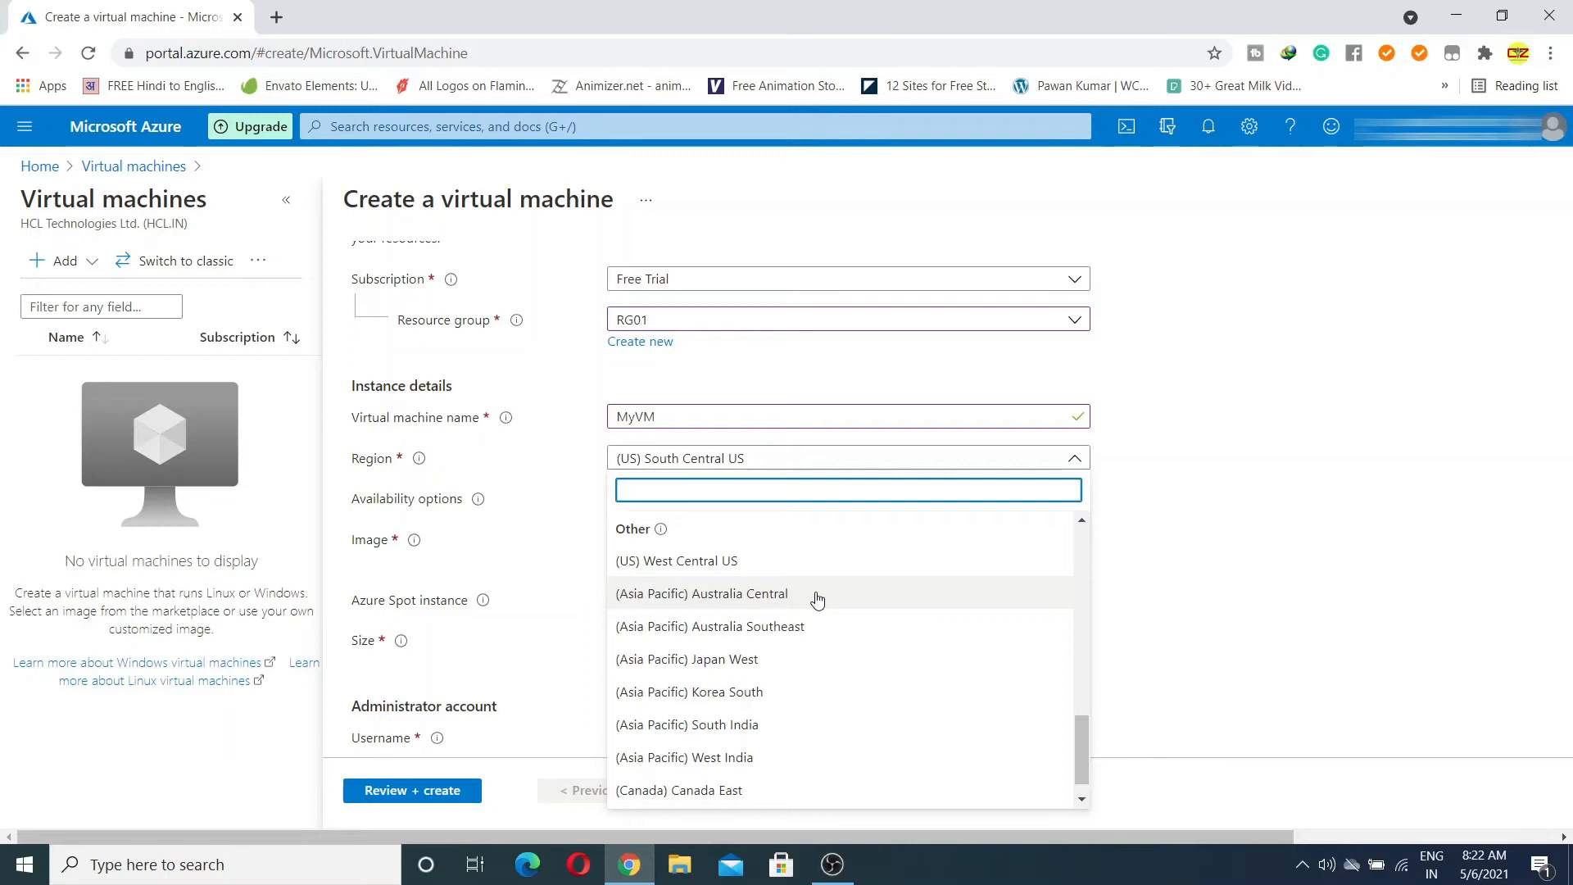
scroll(817, 601, "down", 1)
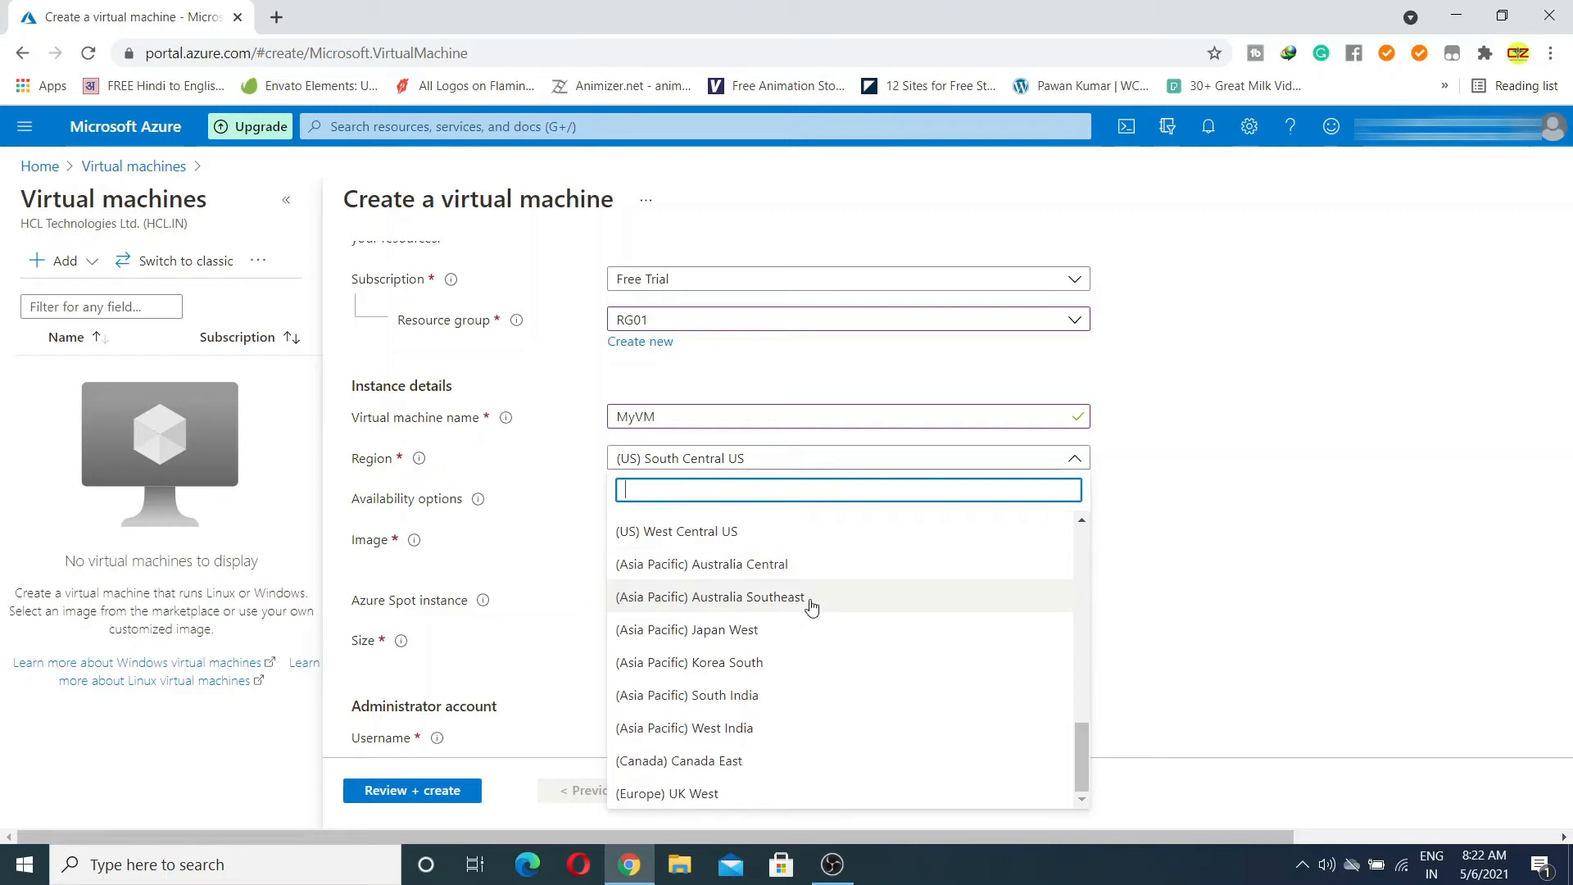
left_click(675, 728)
scroll(1030, 511, "down", 1)
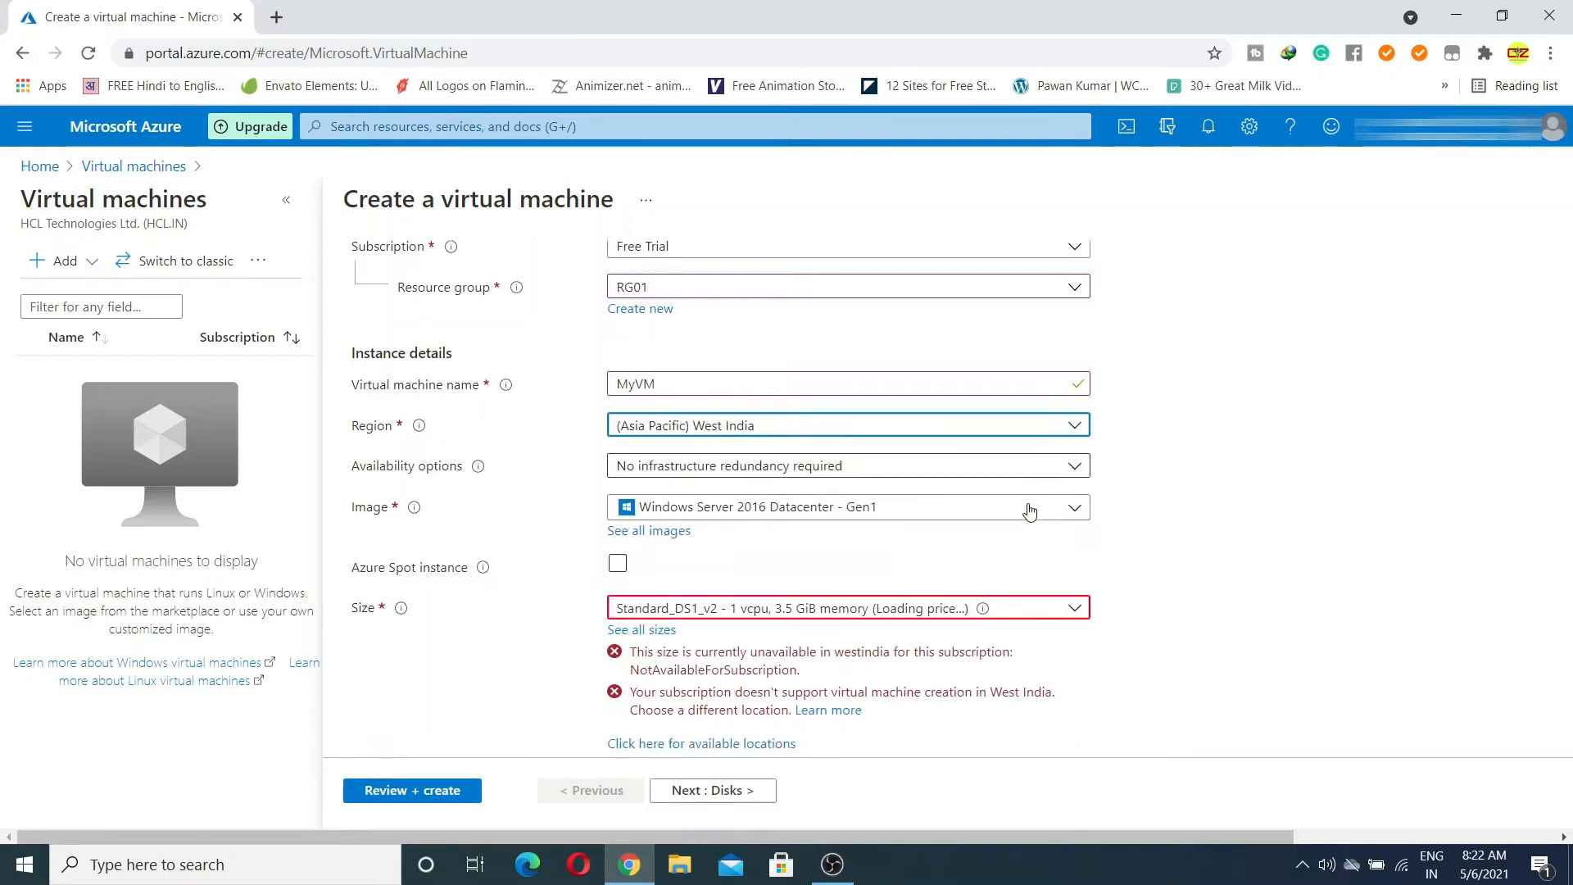
scroll(1030, 512, "down", 1)
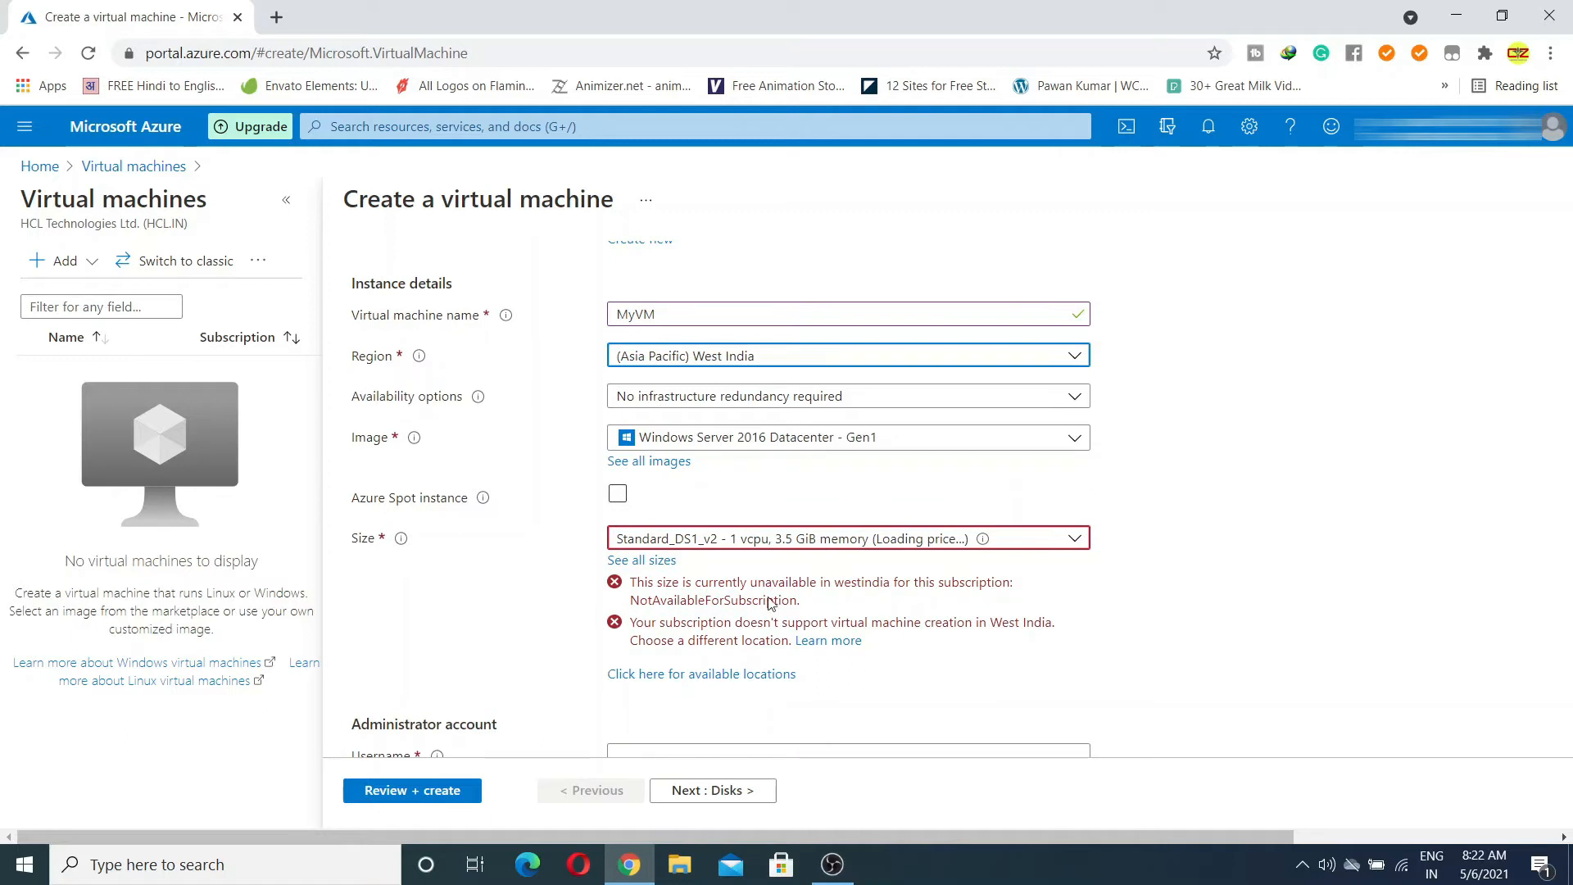
Set the region to (US) East US and the availability option to No infrastructure redundancy required
left_click(831, 355)
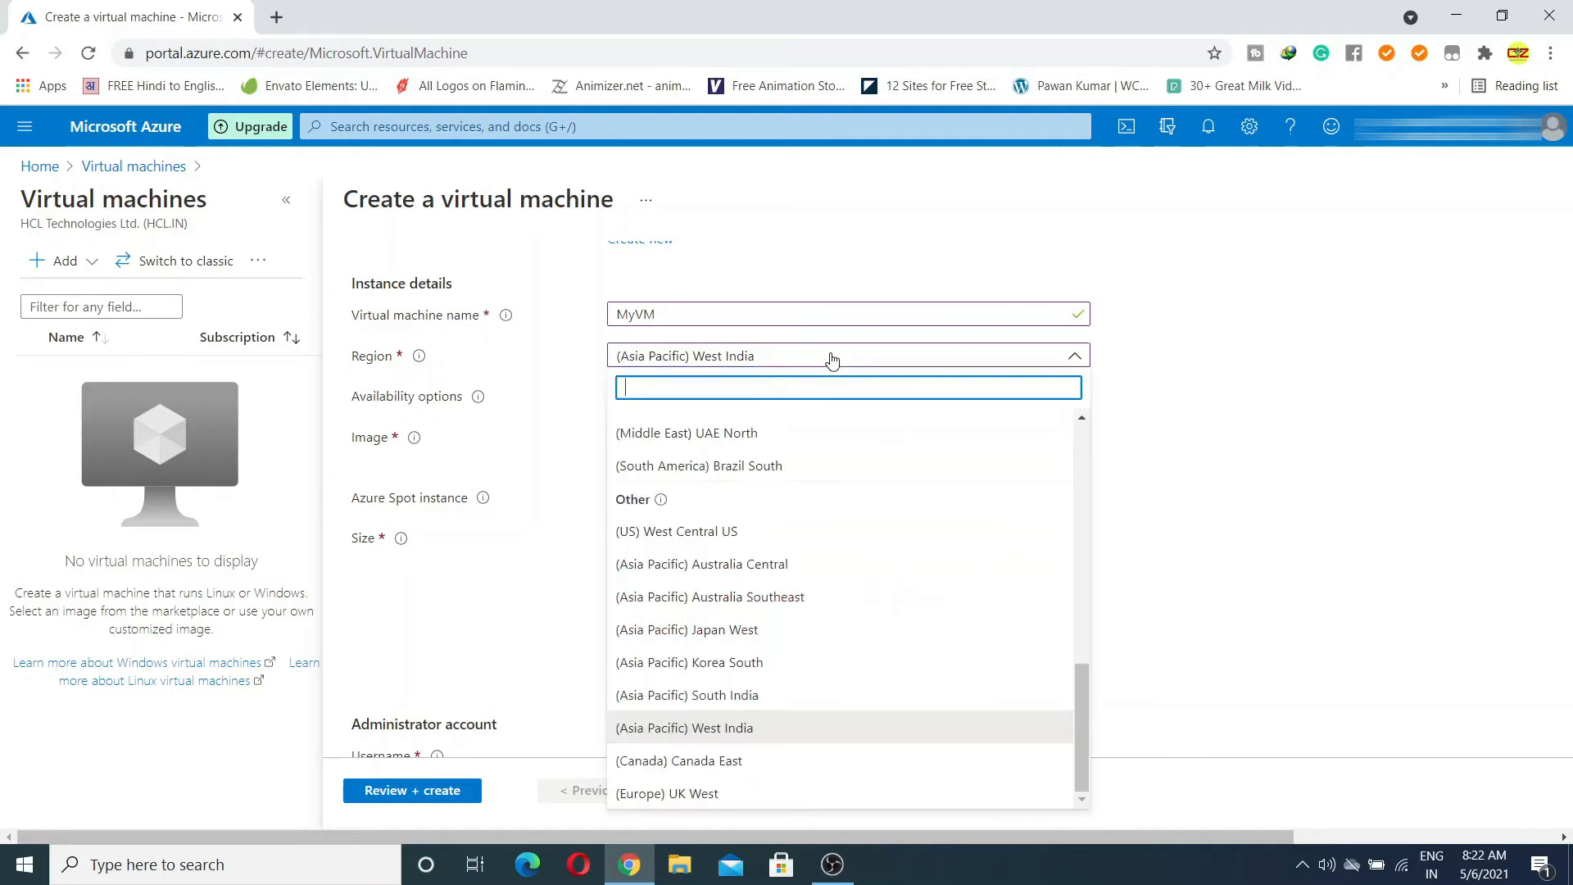
scroll(762, 459, "up", 5)
scroll(744, 483, "up", 2)
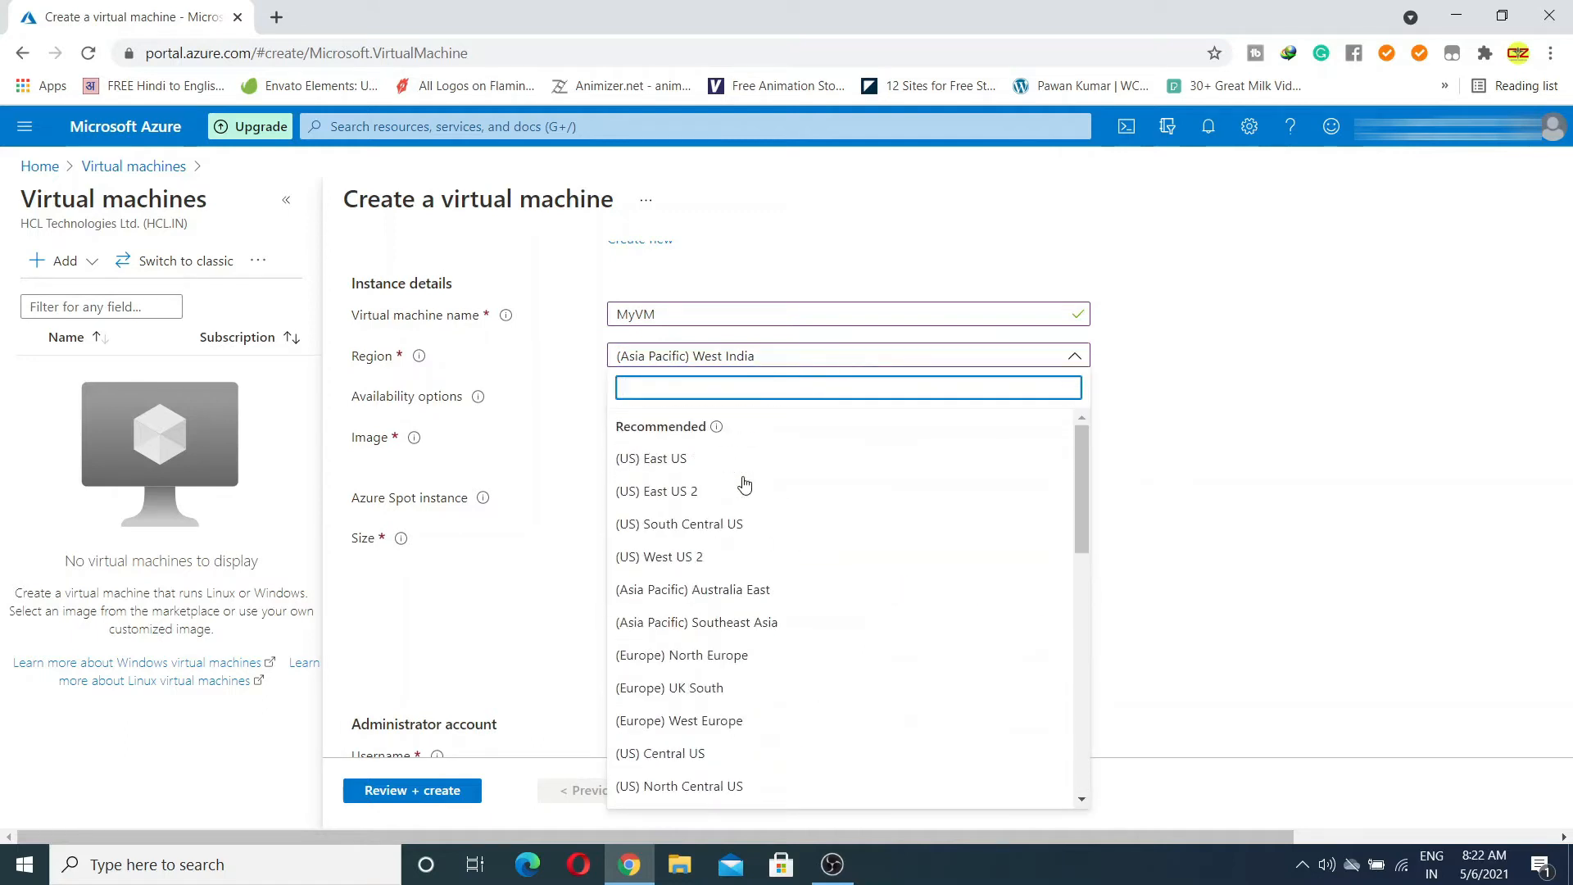
left_click(672, 464)
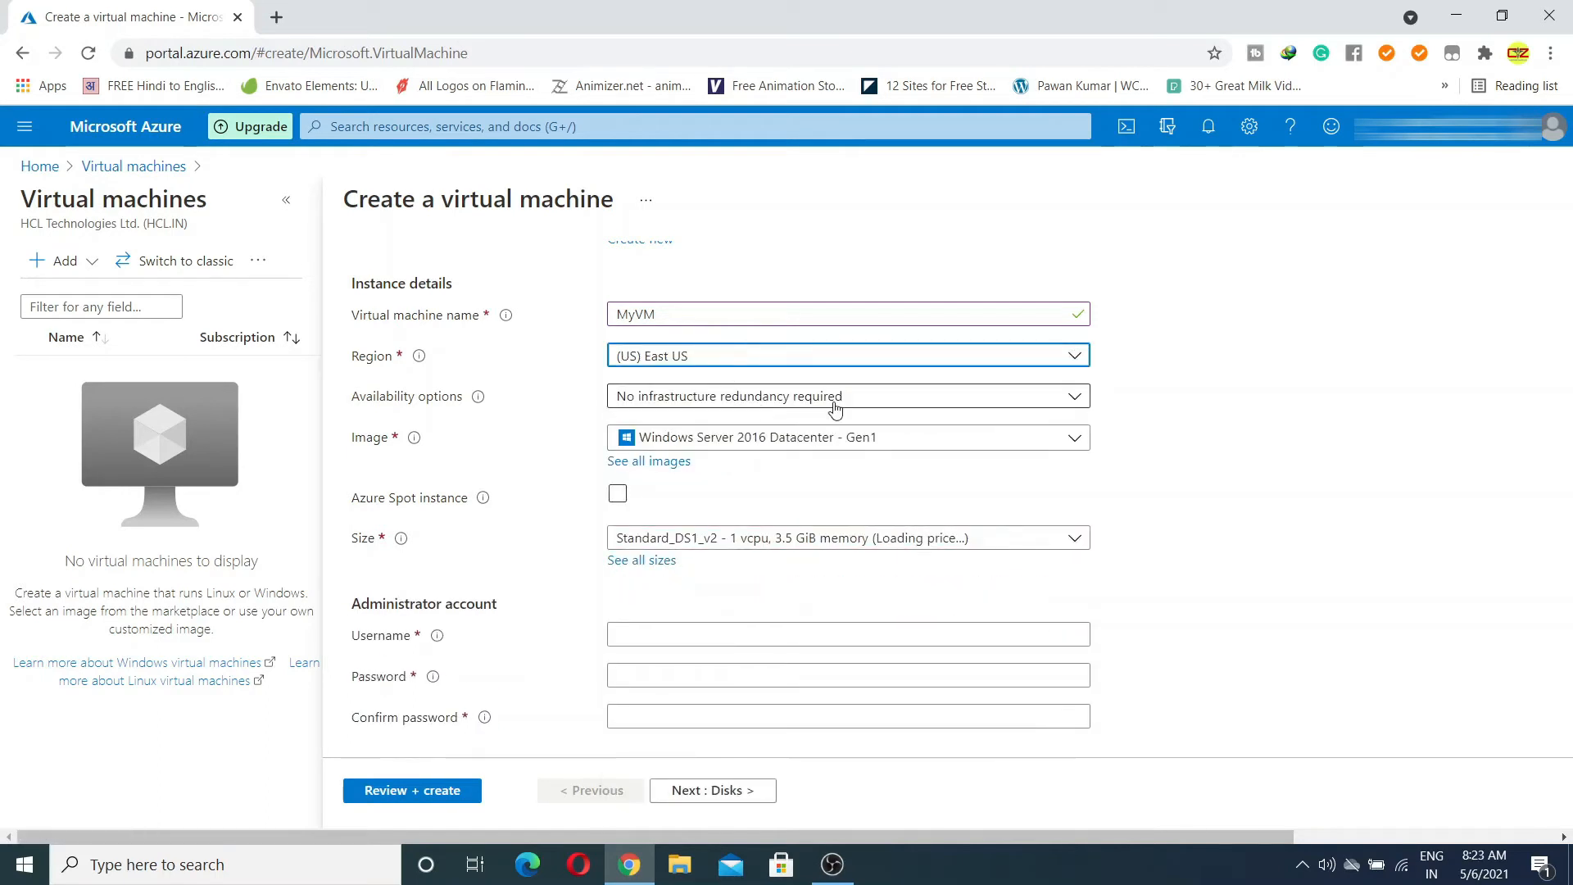
left_click(638, 403)
left_click(636, 407)
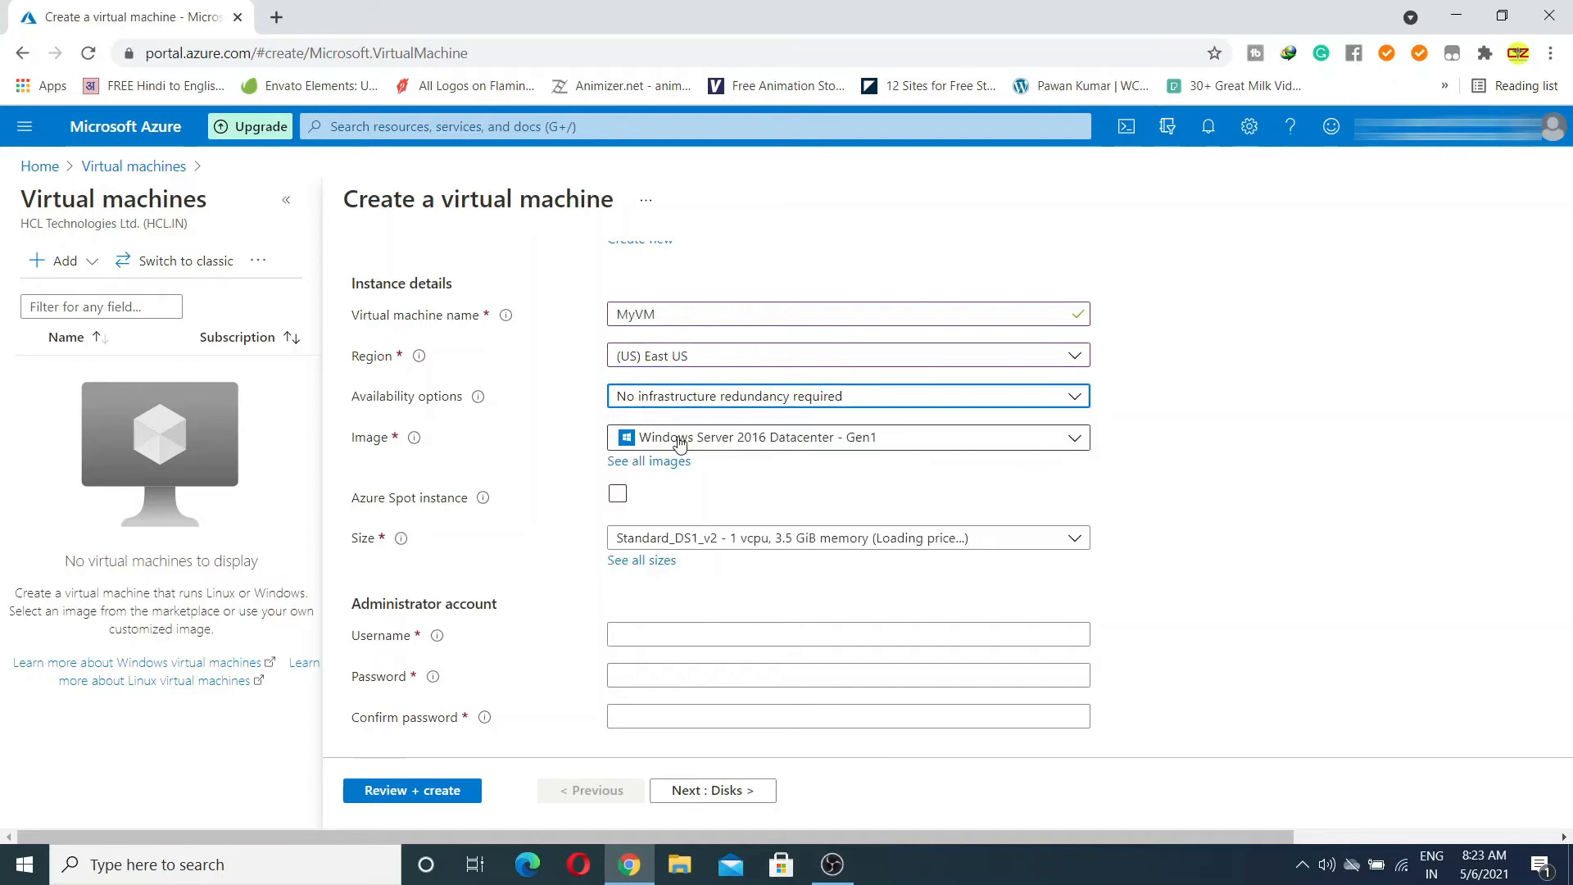
Select Ubuntu Server 18.04 LTS - Gen1 as the virtual machine's image
left_click(719, 438)
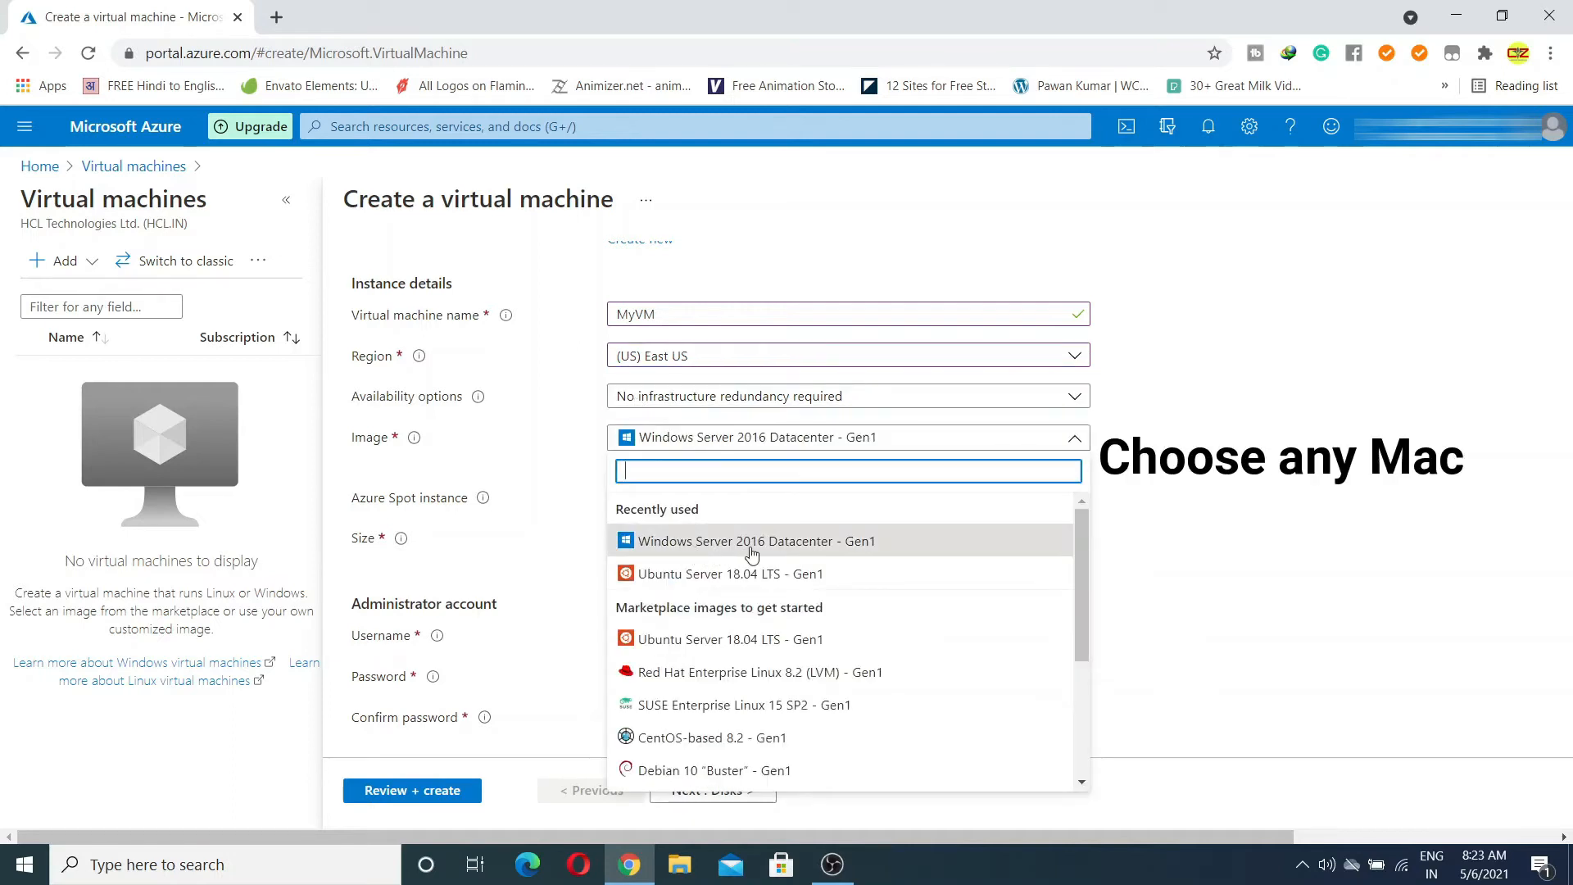
left_click(797, 575)
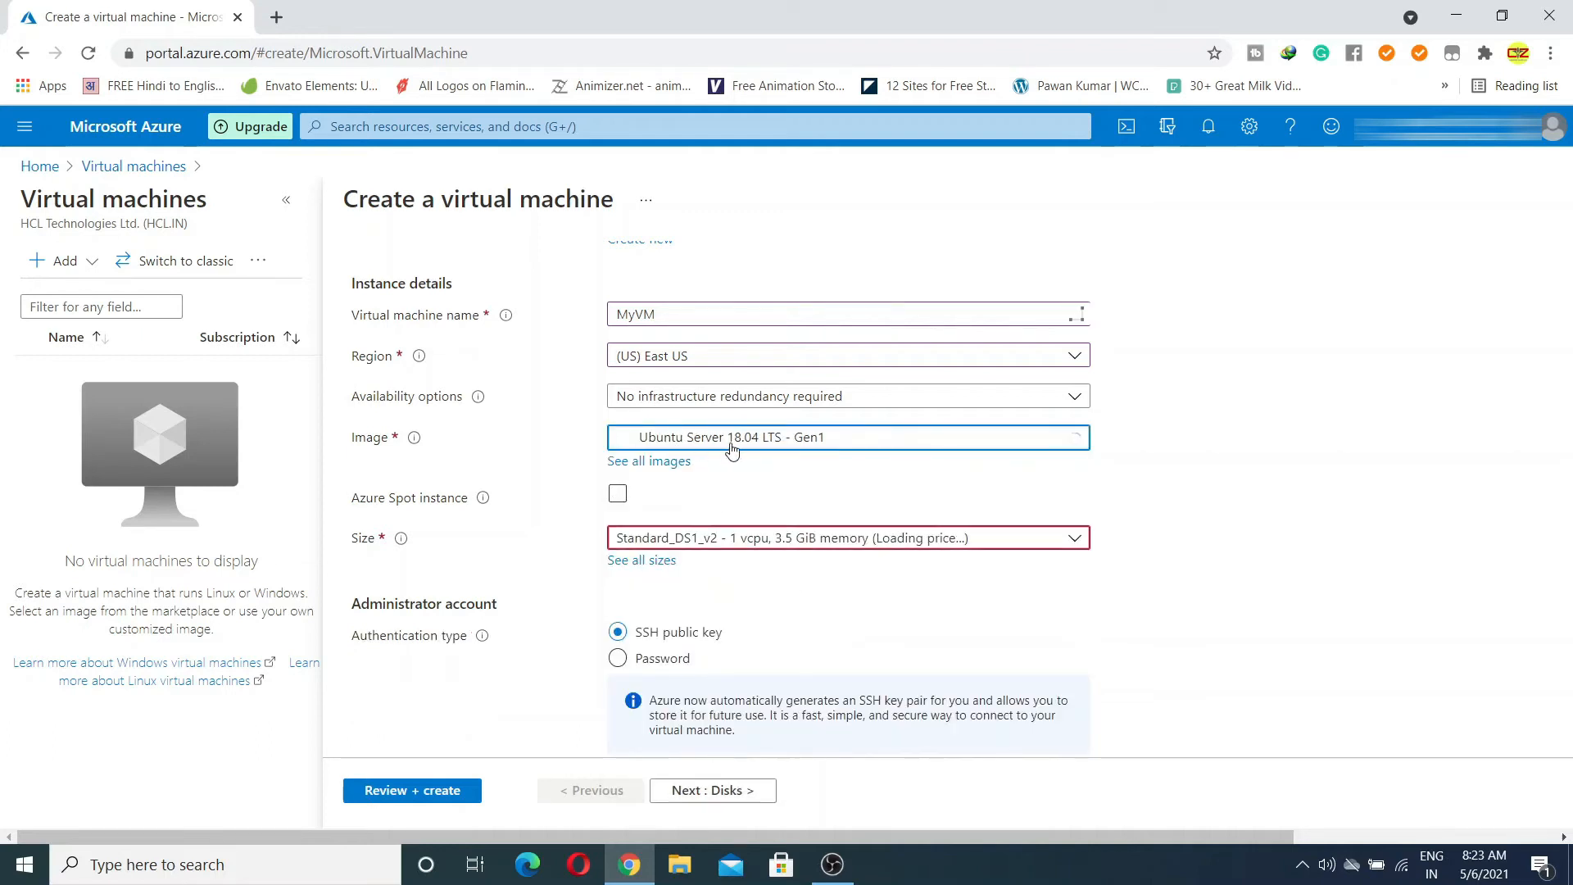
Set the image to Windows Server 2016 Datacenter - Gen1 and the size to Standard_DS1_v2 with 1 vcpu and 3.5 GiB memory
left_click(729, 440)
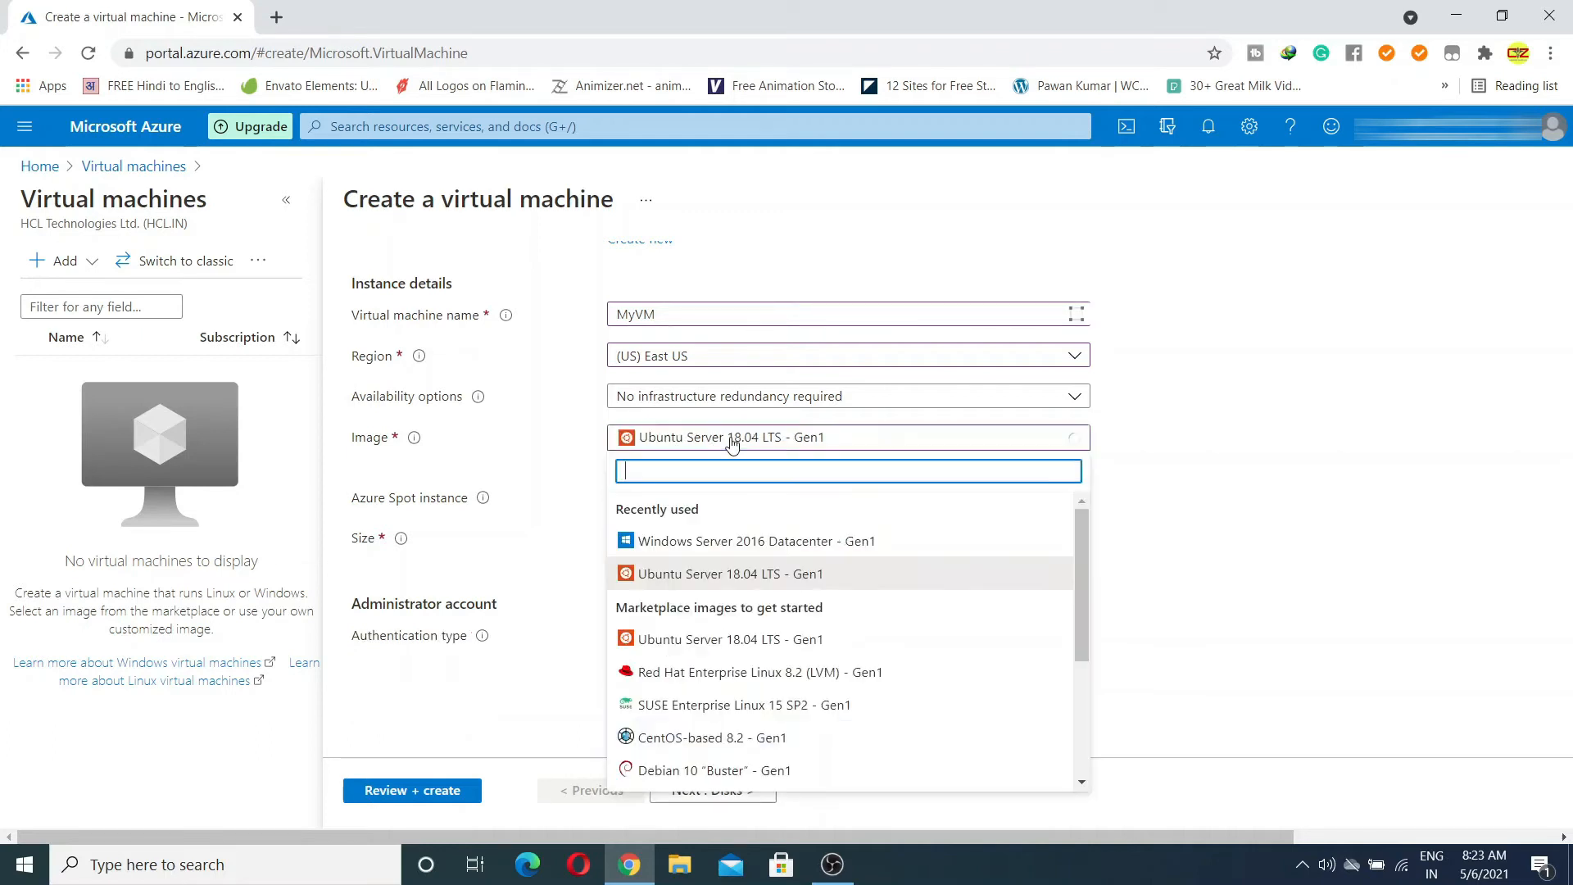
left_click(703, 545)
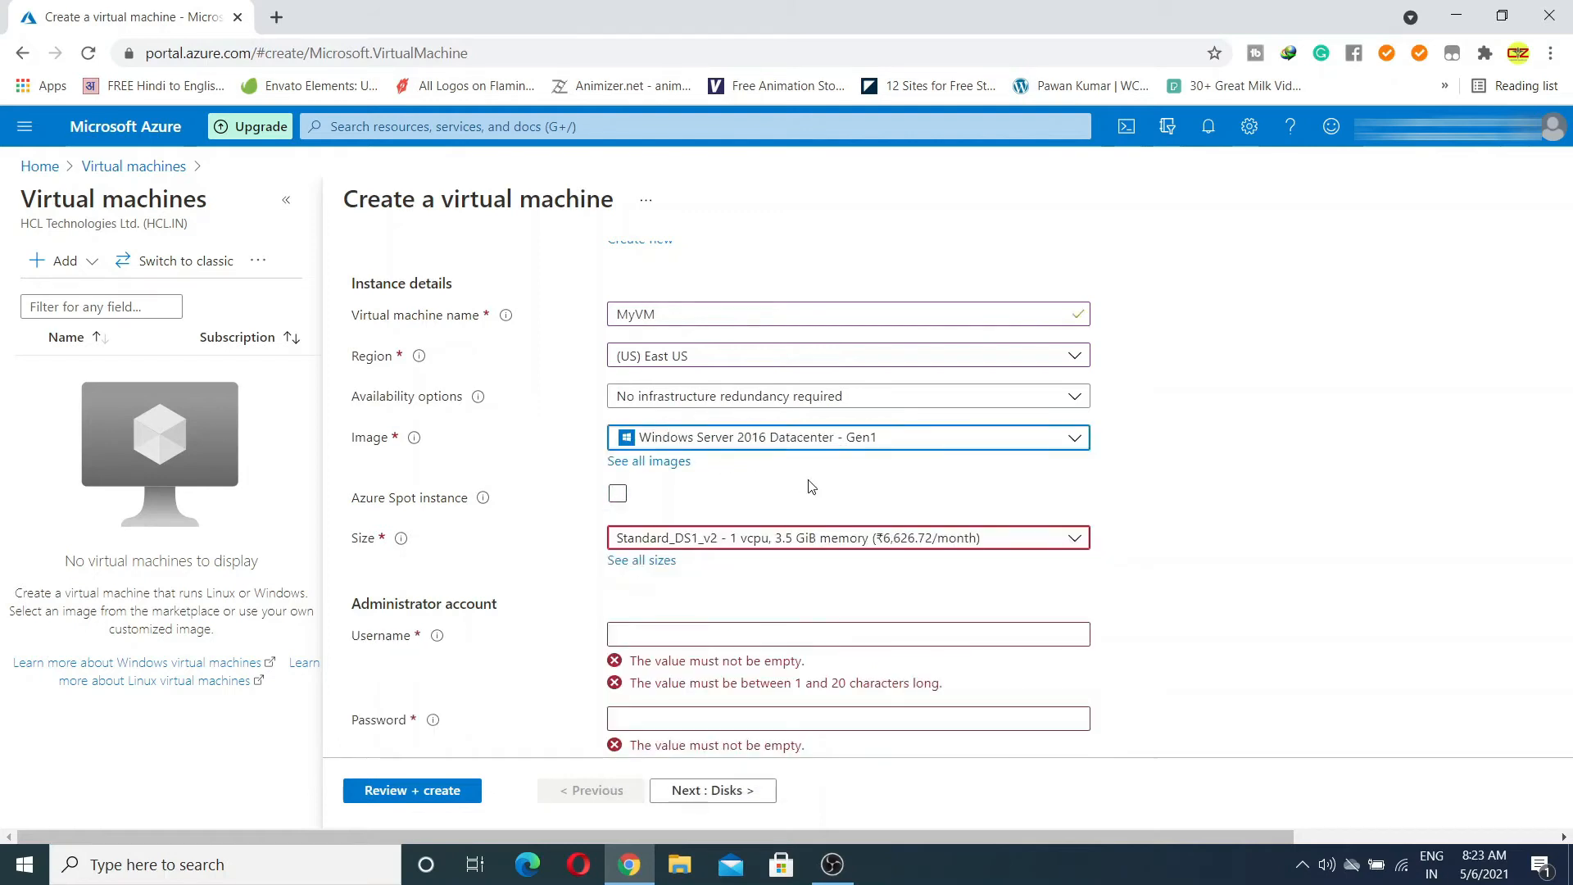
left_click(992, 544)
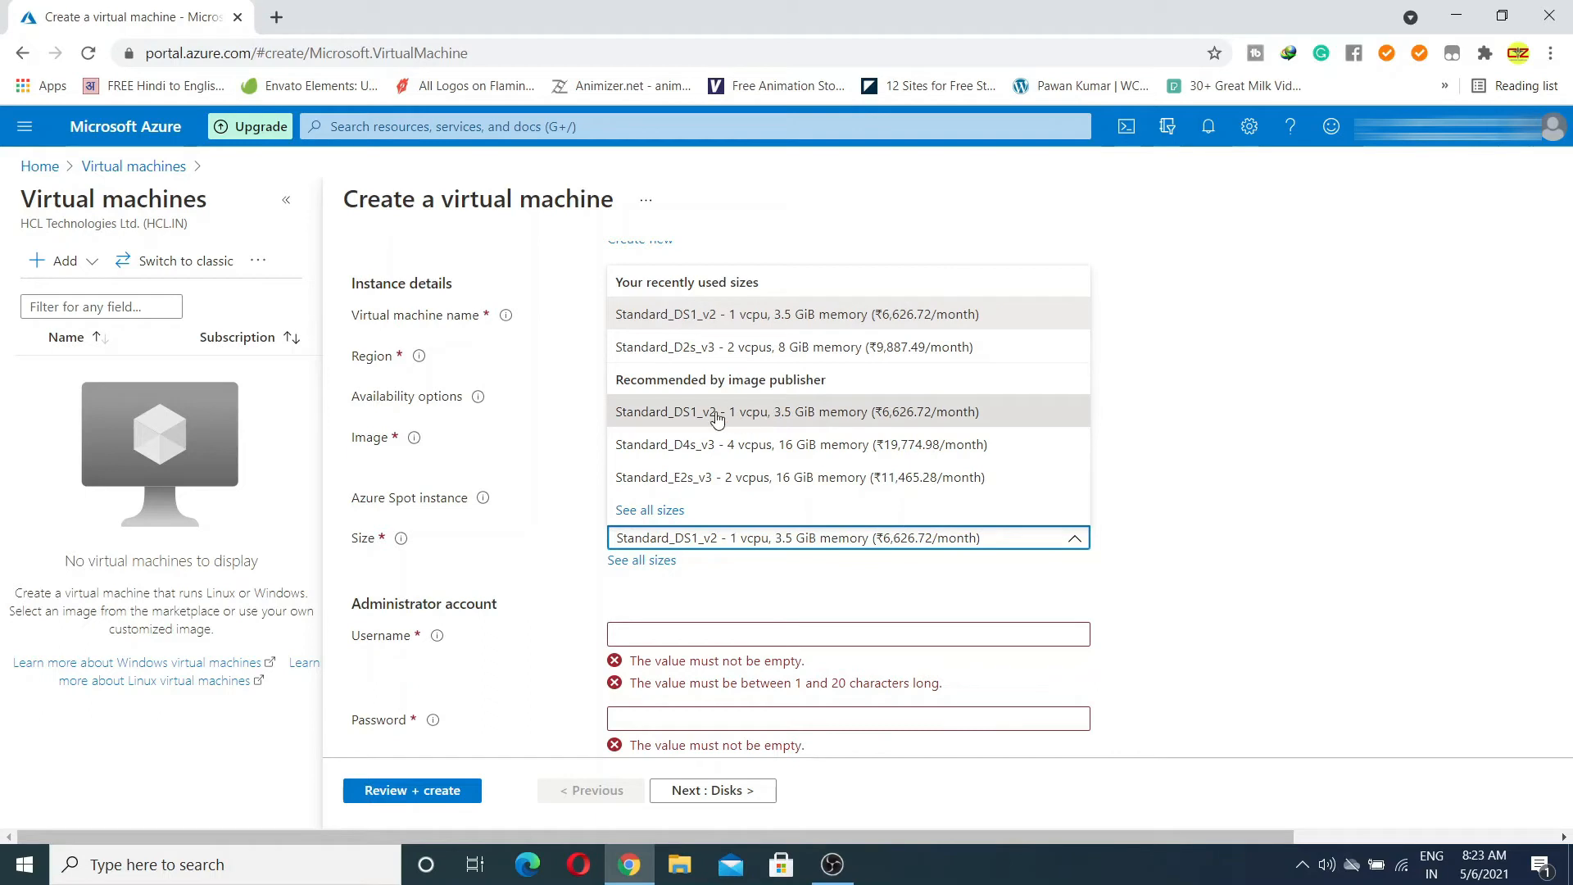
left_click(858, 418)
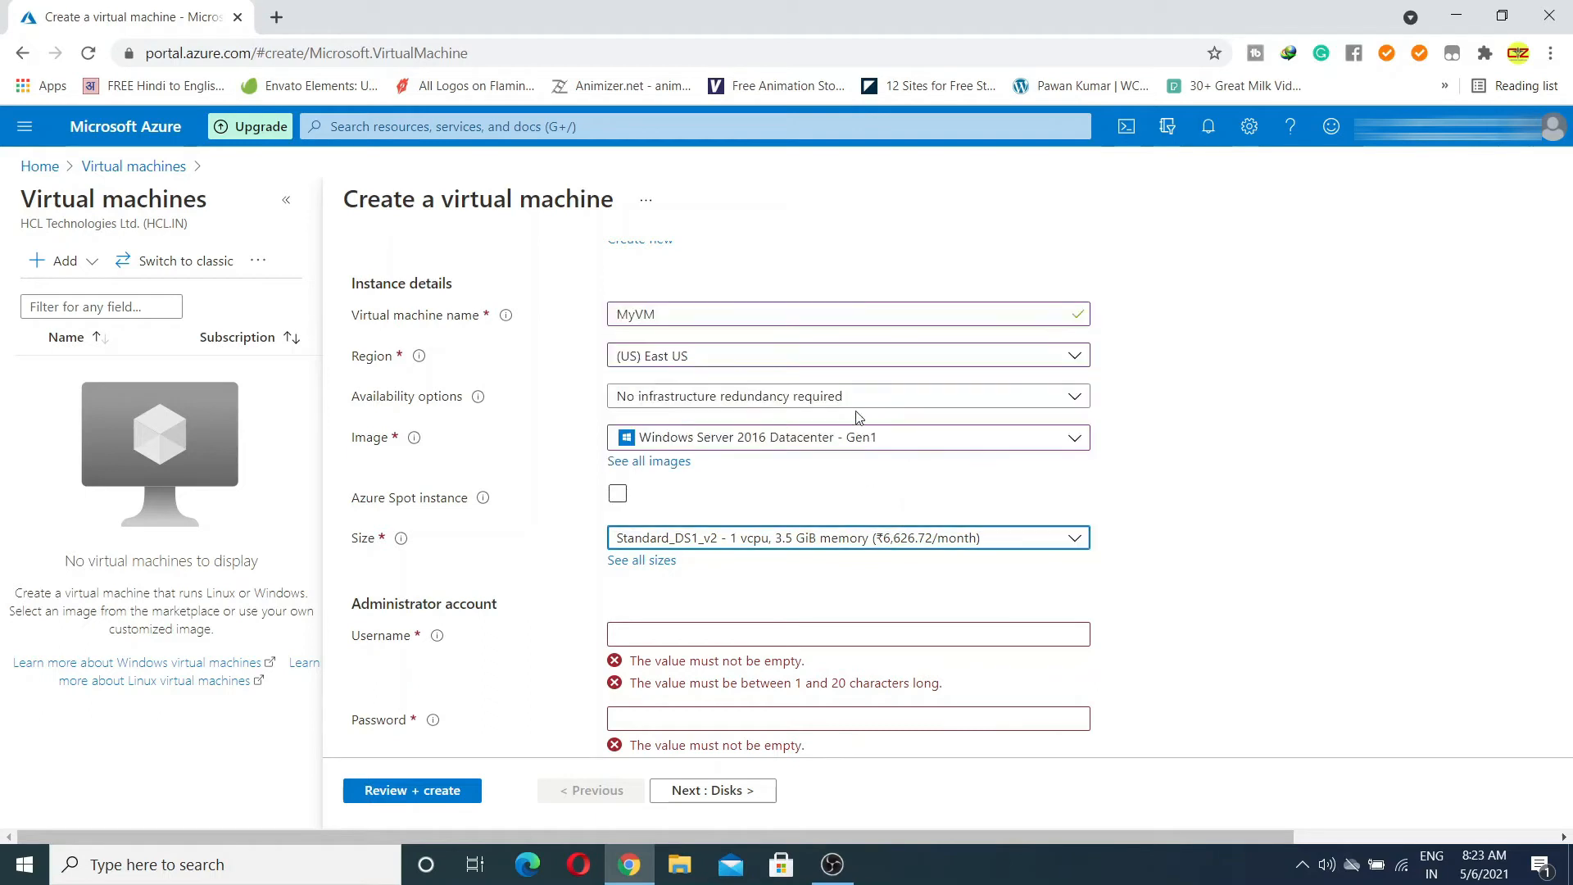
Fill in the administrator account with the username azureuser, and enter and confirm the account password
scroll(651, 637, "down", 1)
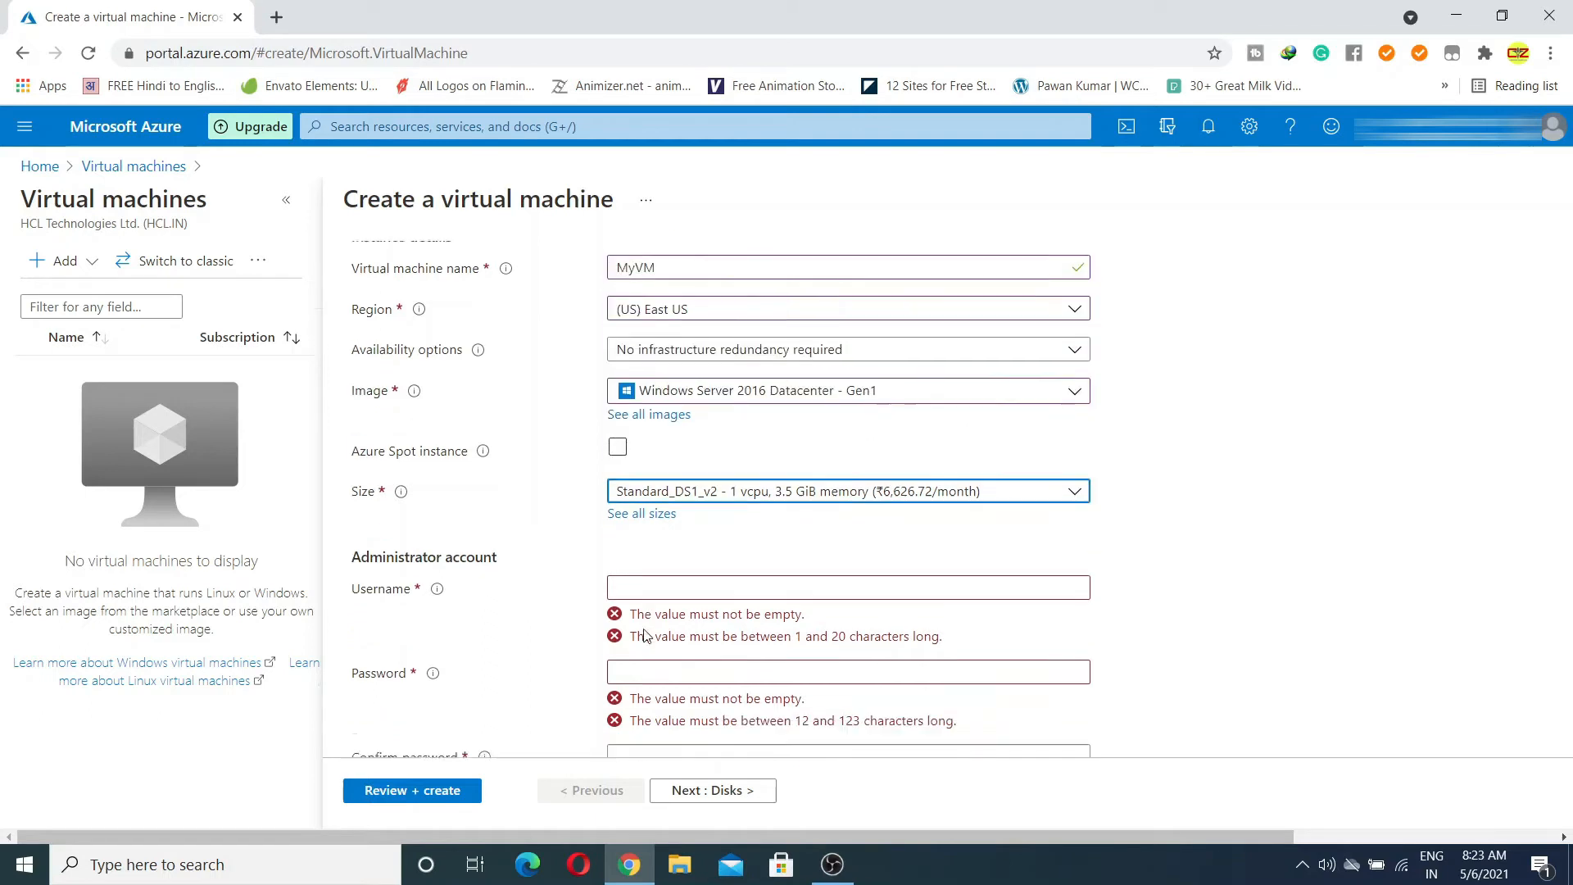
left_click(652, 533)
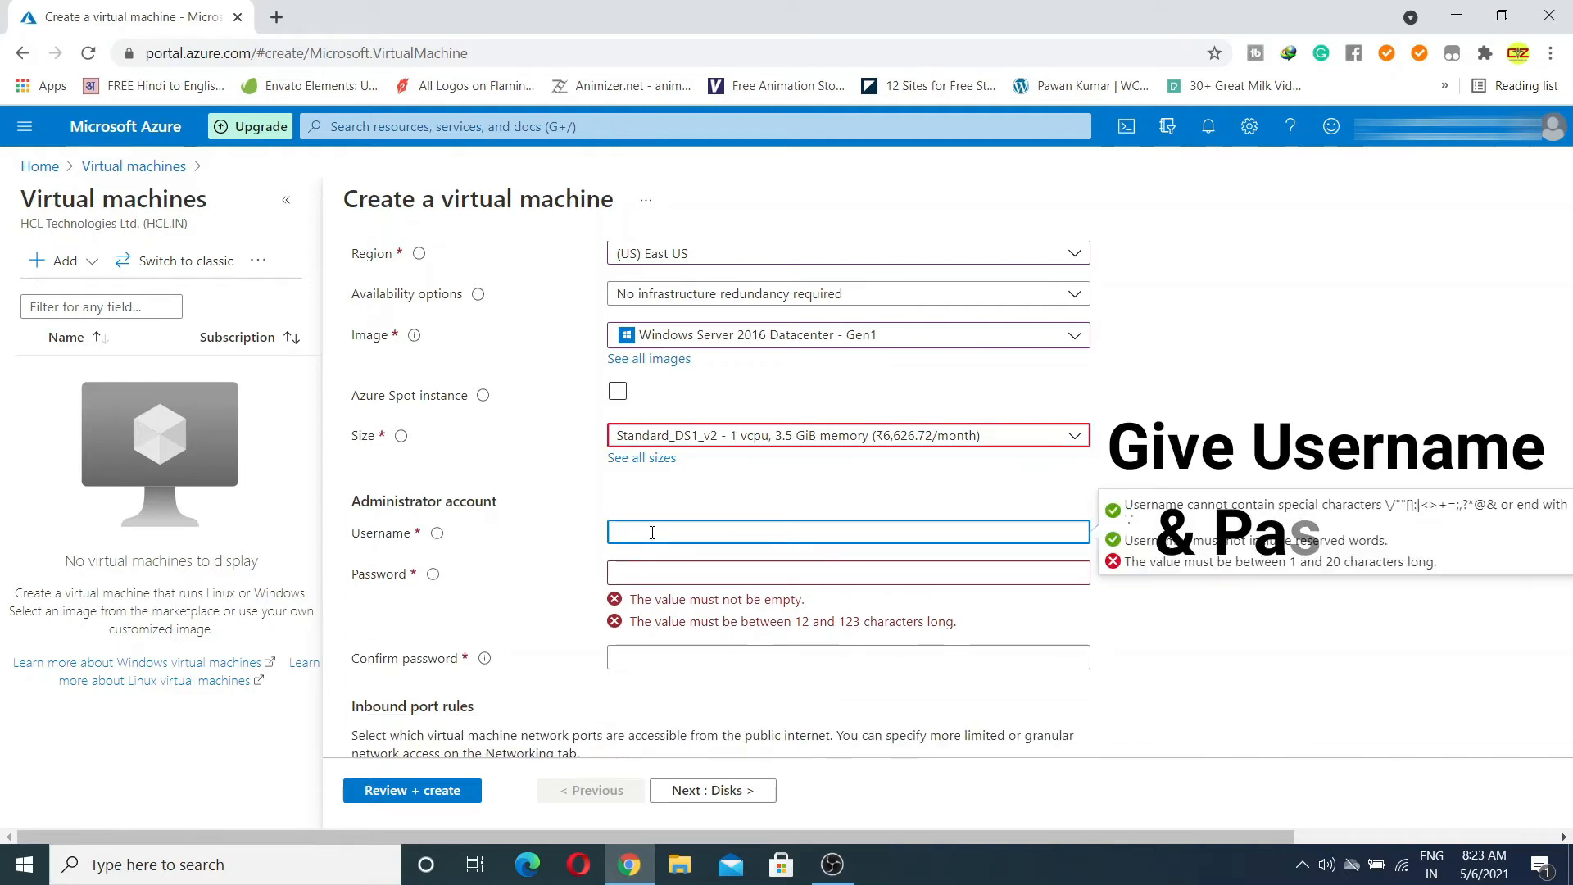
type("azureuser")
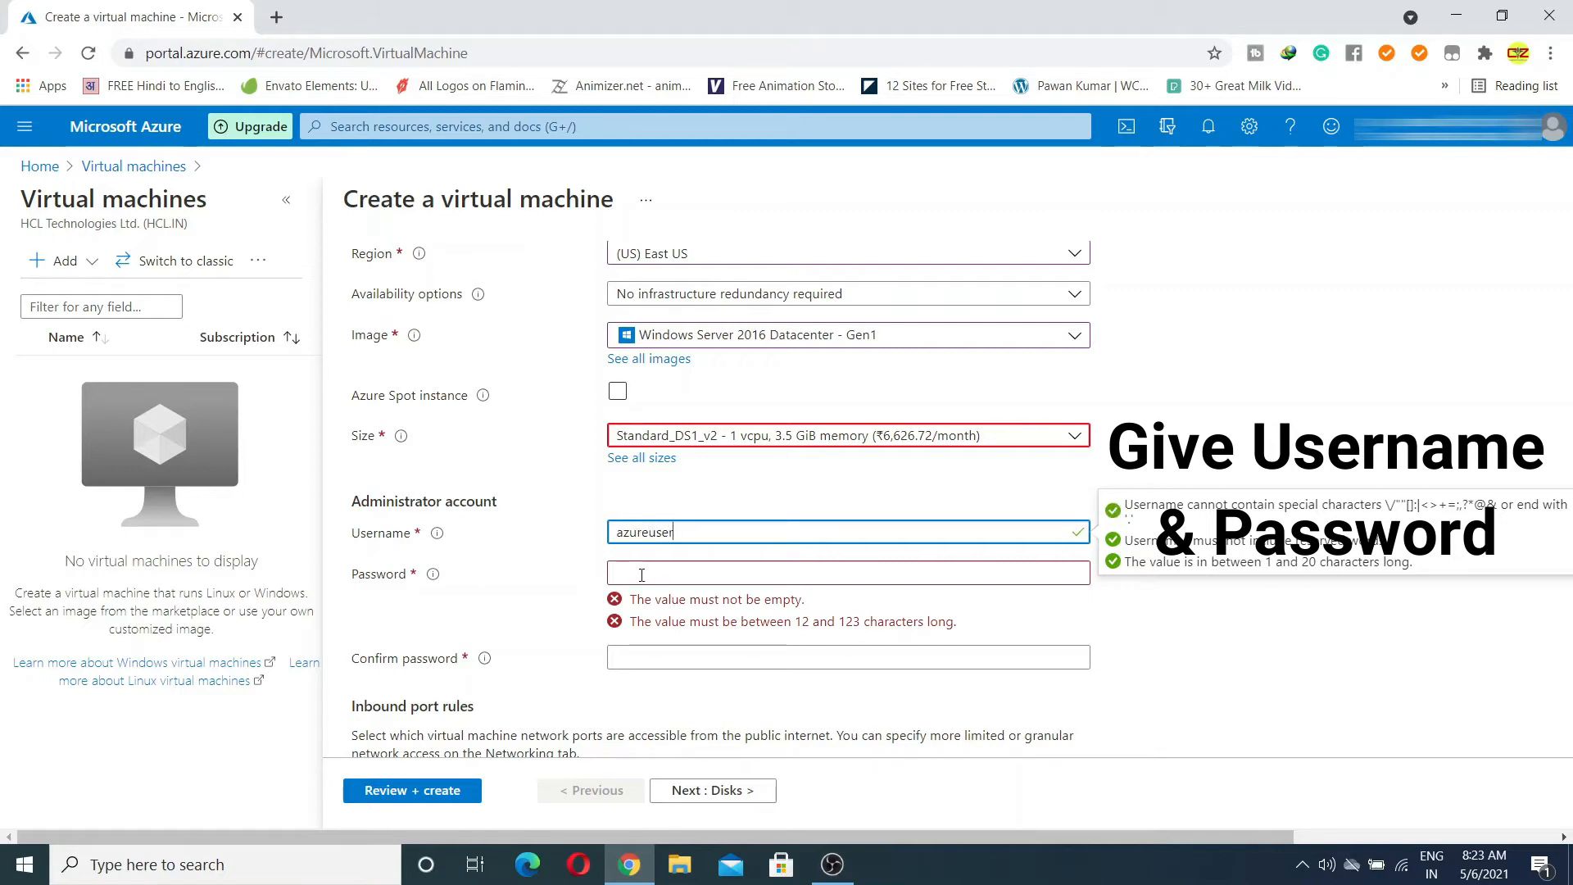
left_click(641, 575)
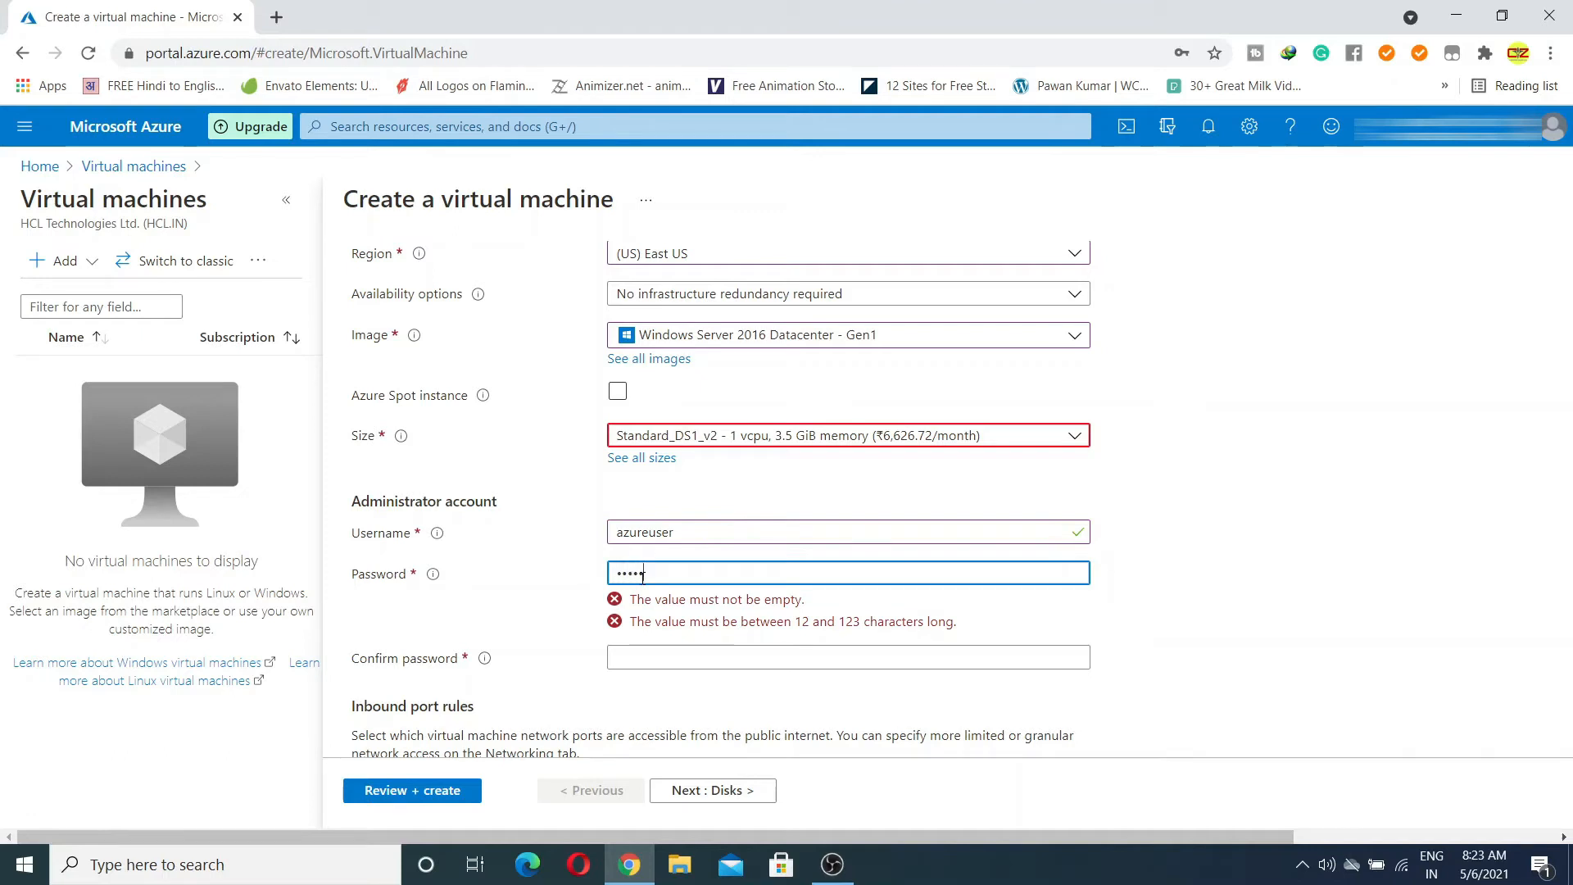
type("••••••••••")
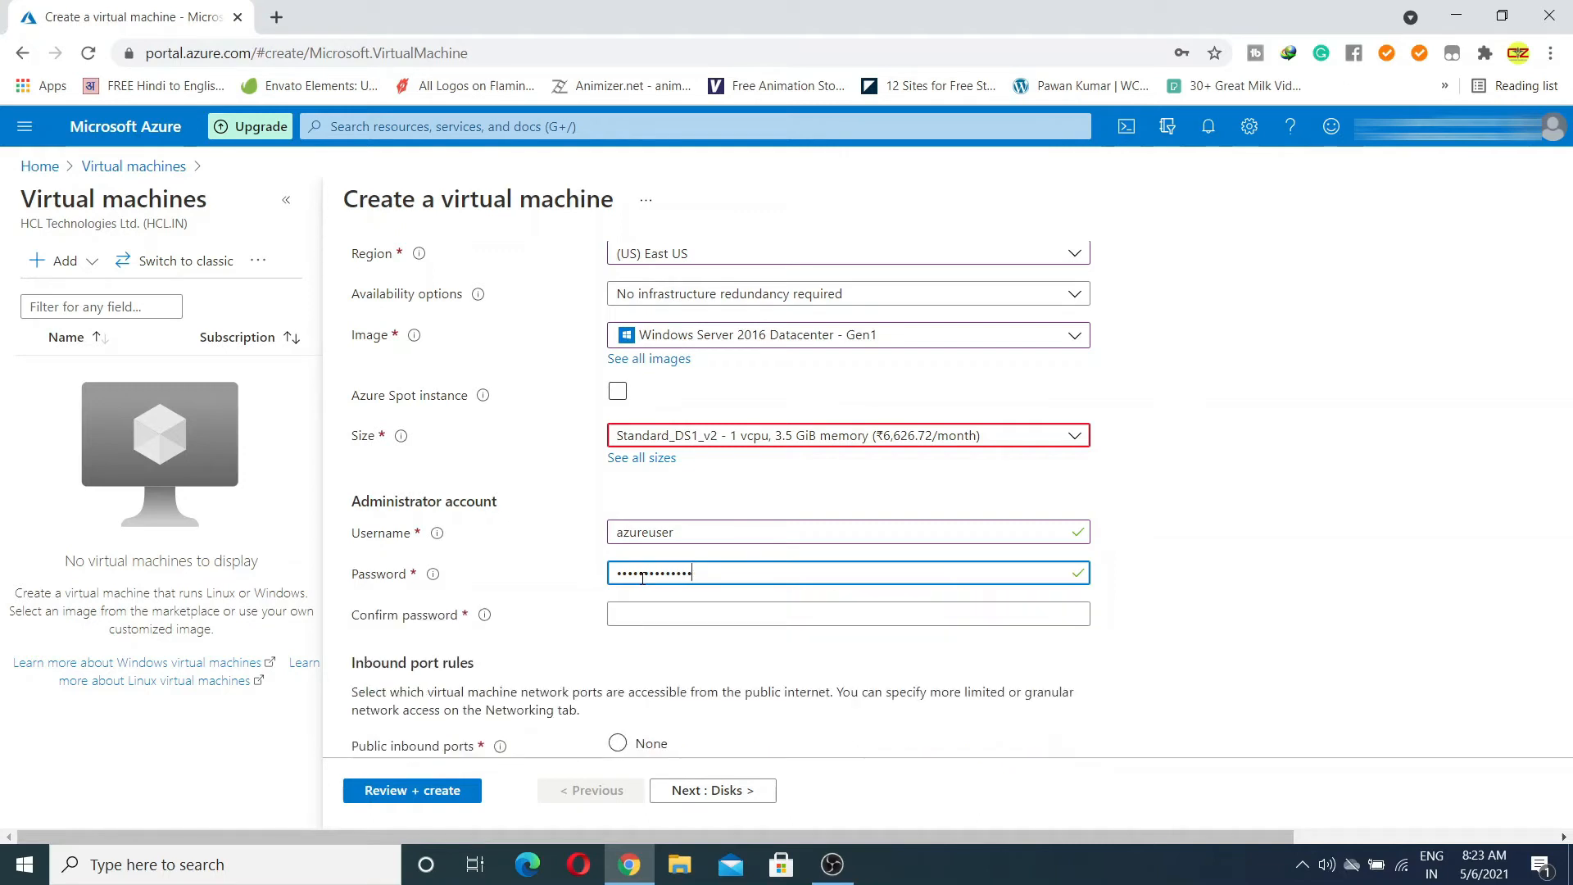
left_click(656, 617)
type("••••••")
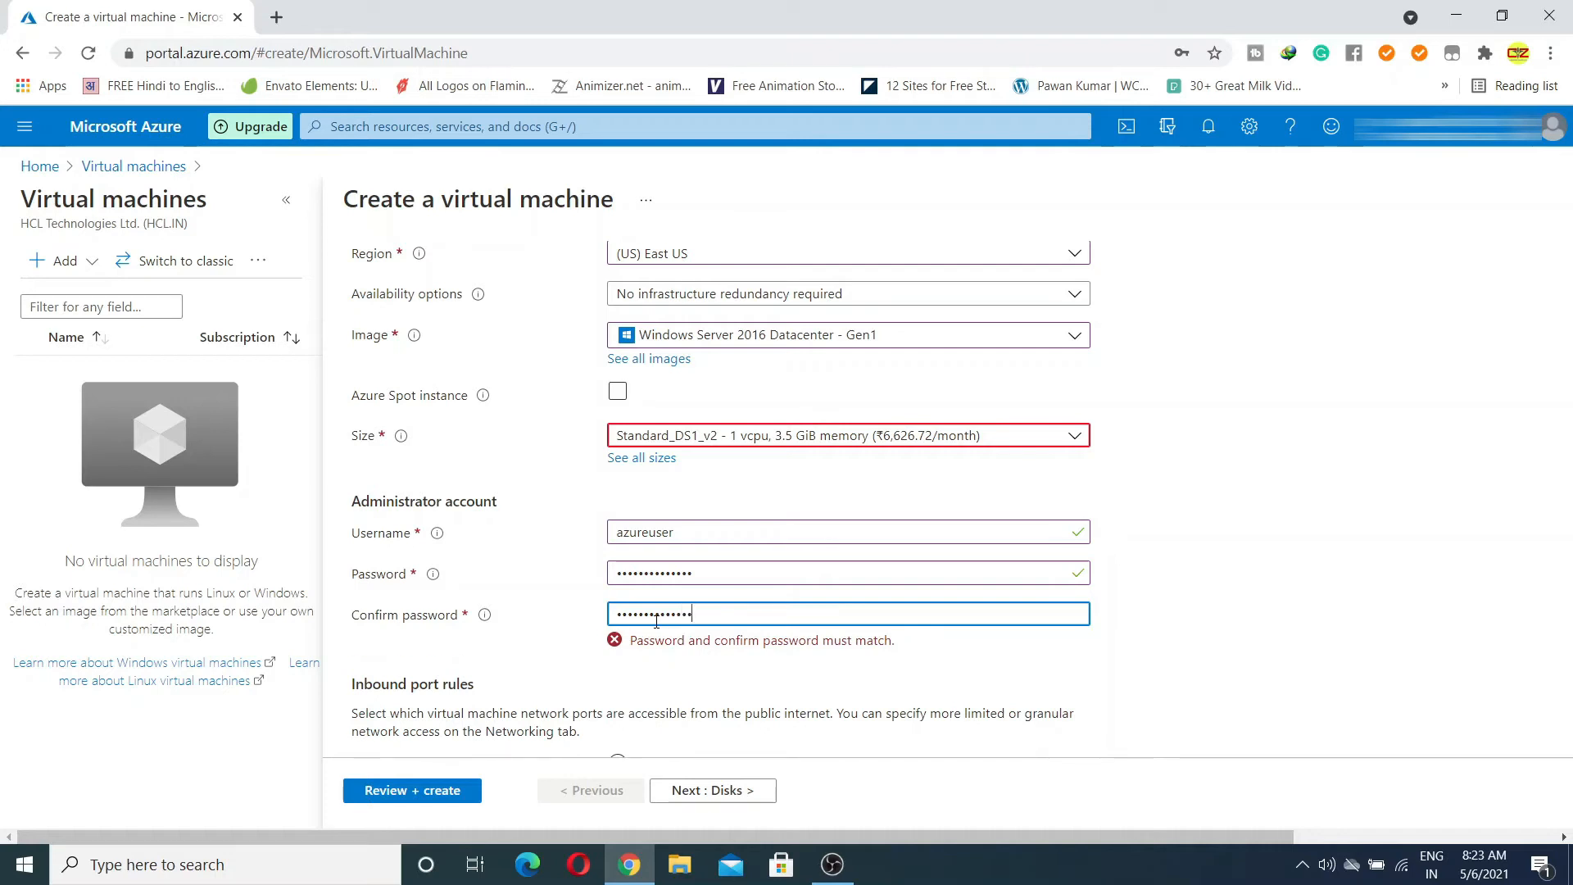
scroll(725, 602, "down", 3)
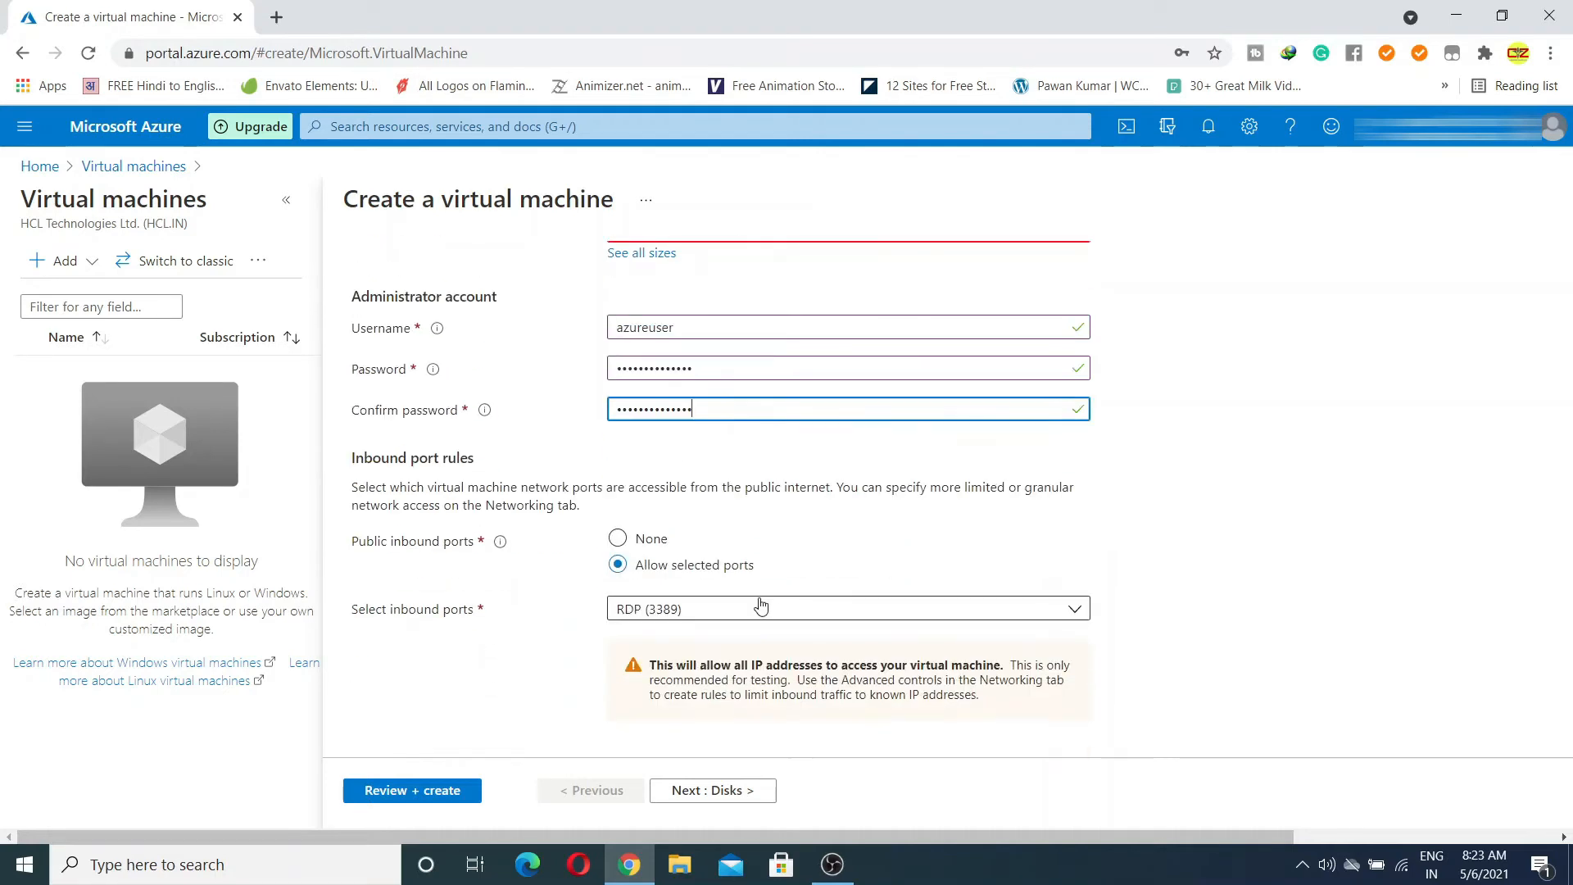
scroll(761, 605, "down", 1)
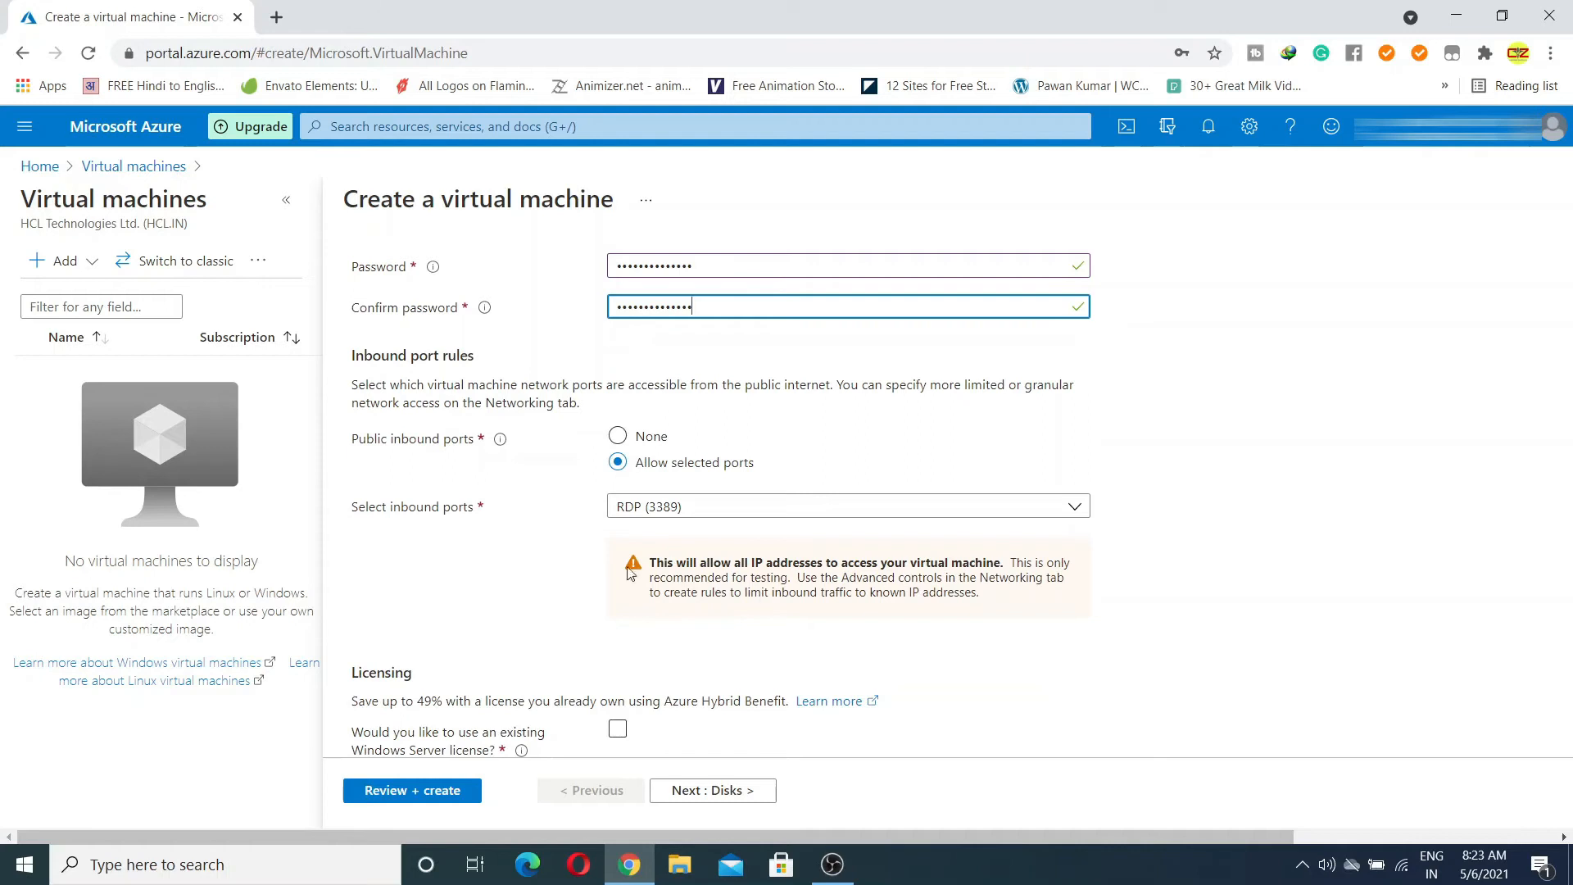
Keep RDP (3389) as the only selected public inbound port and proceed to the disk settings
left_click(726, 509)
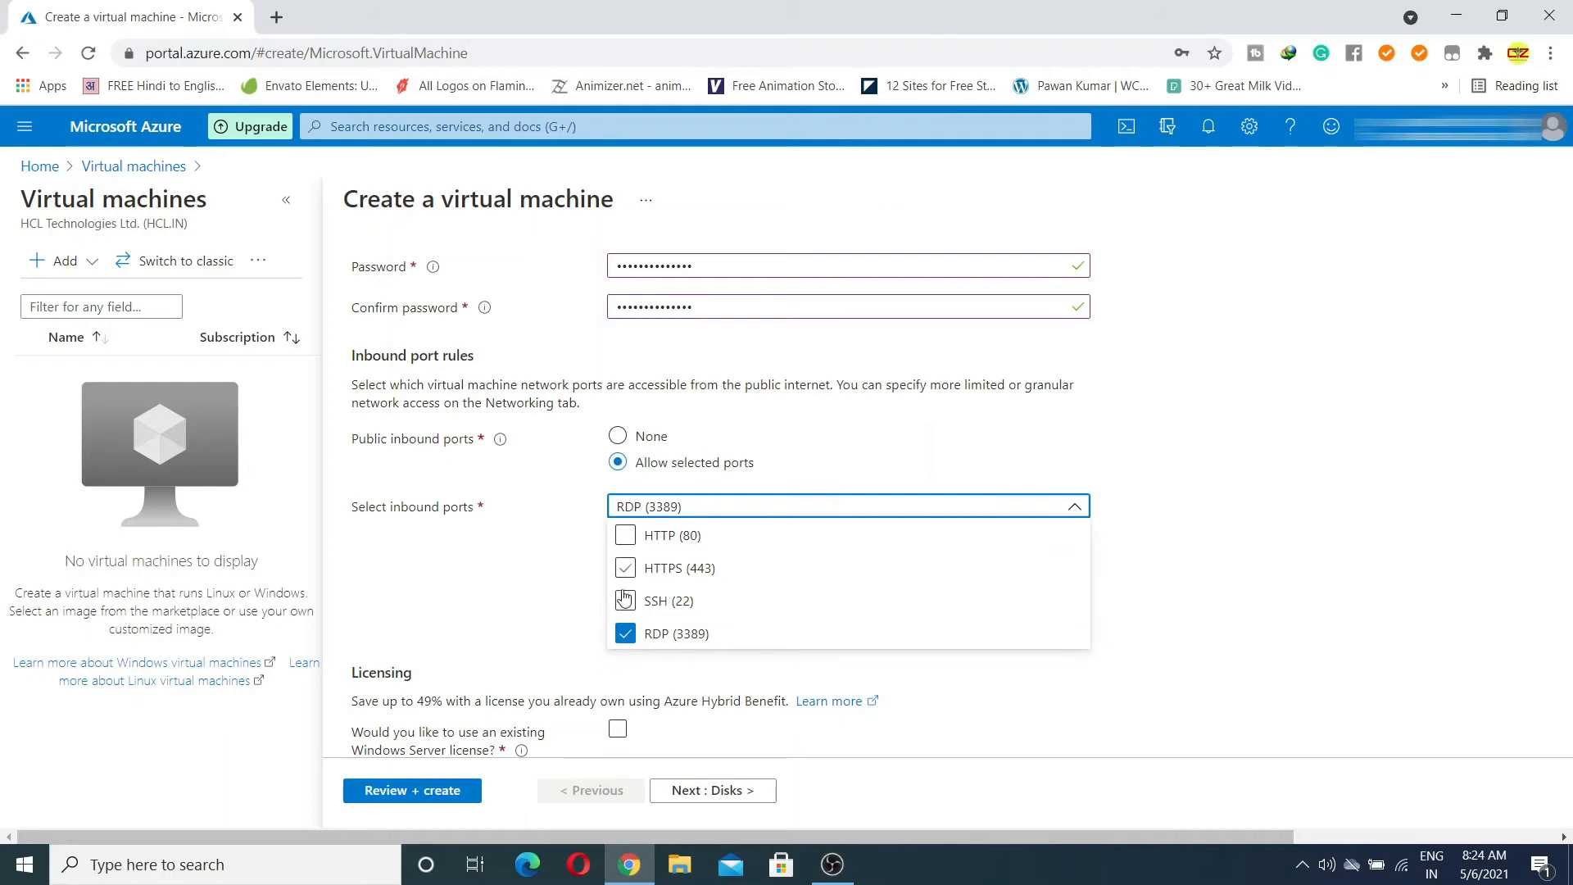
left_click(1078, 513)
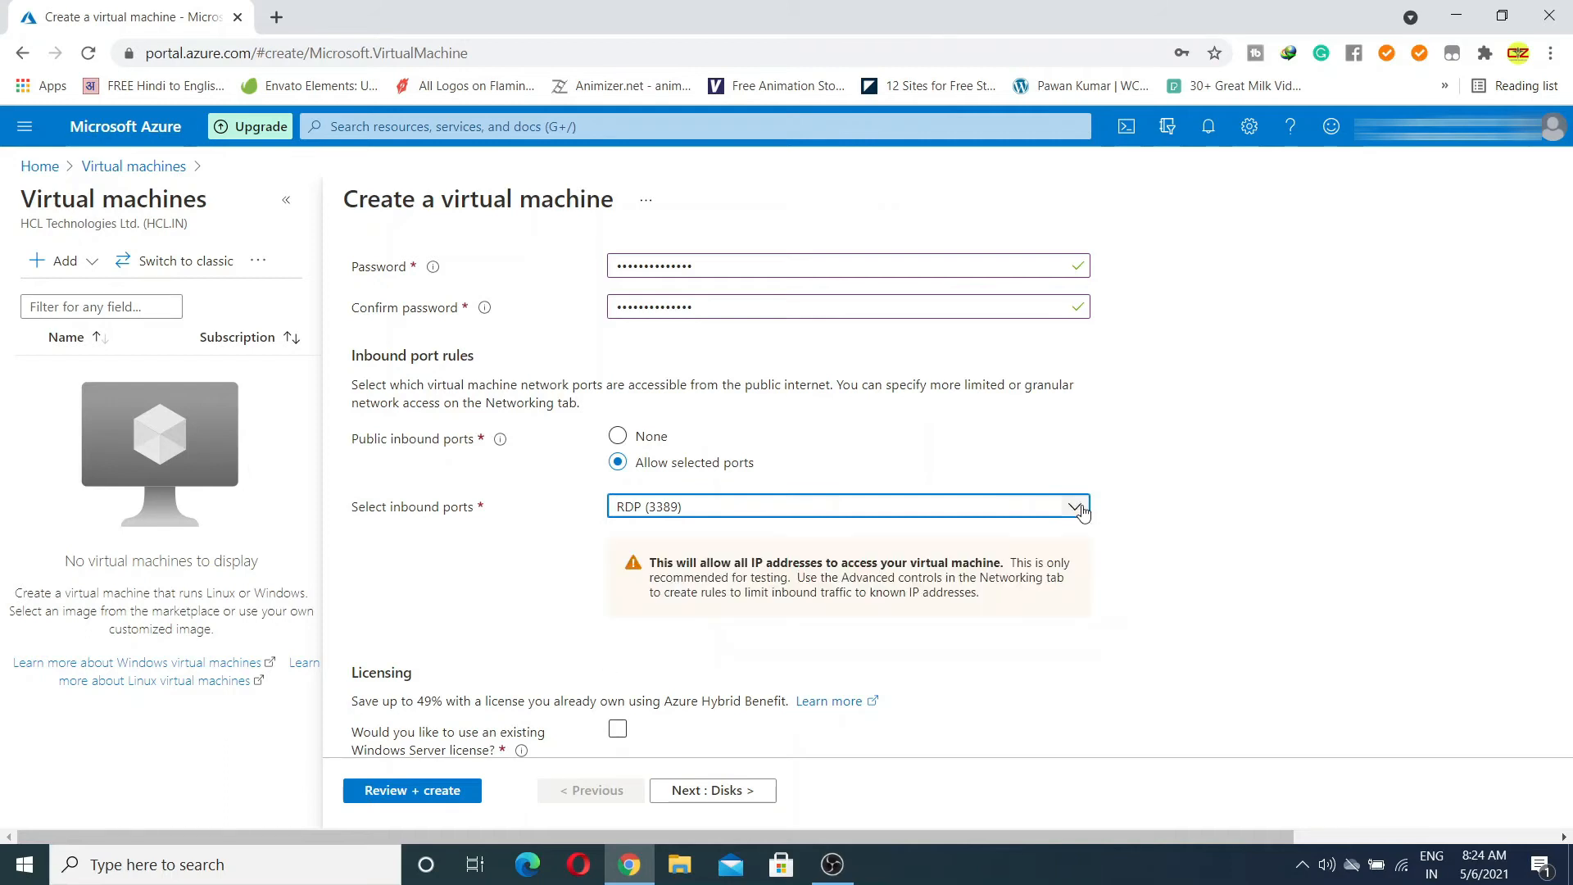
scroll(716, 636, "down", 1)
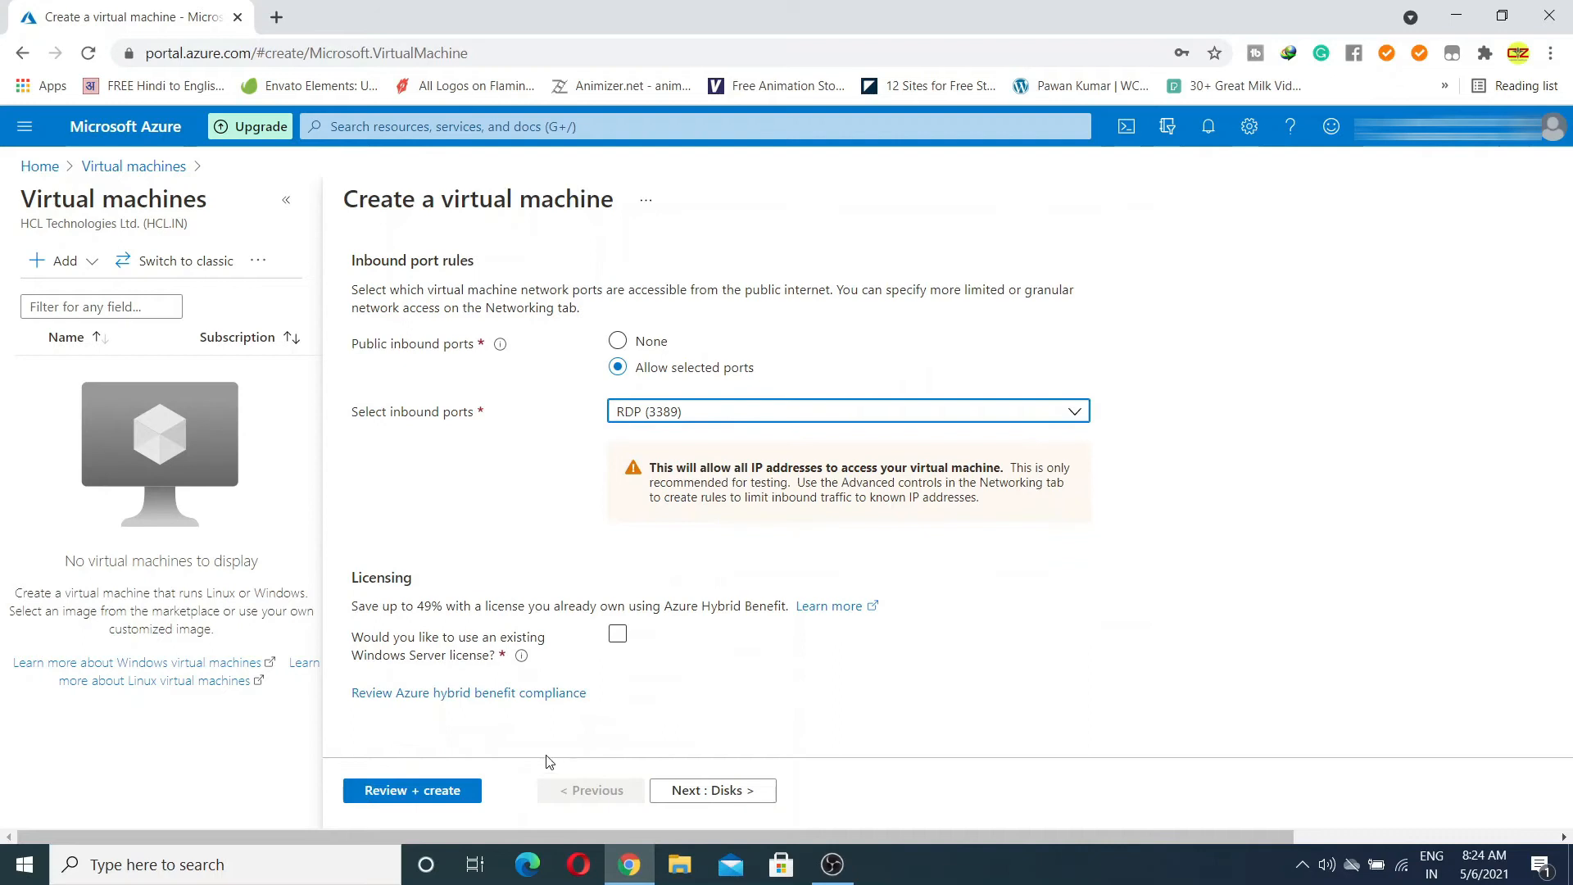
left_click(710, 795)
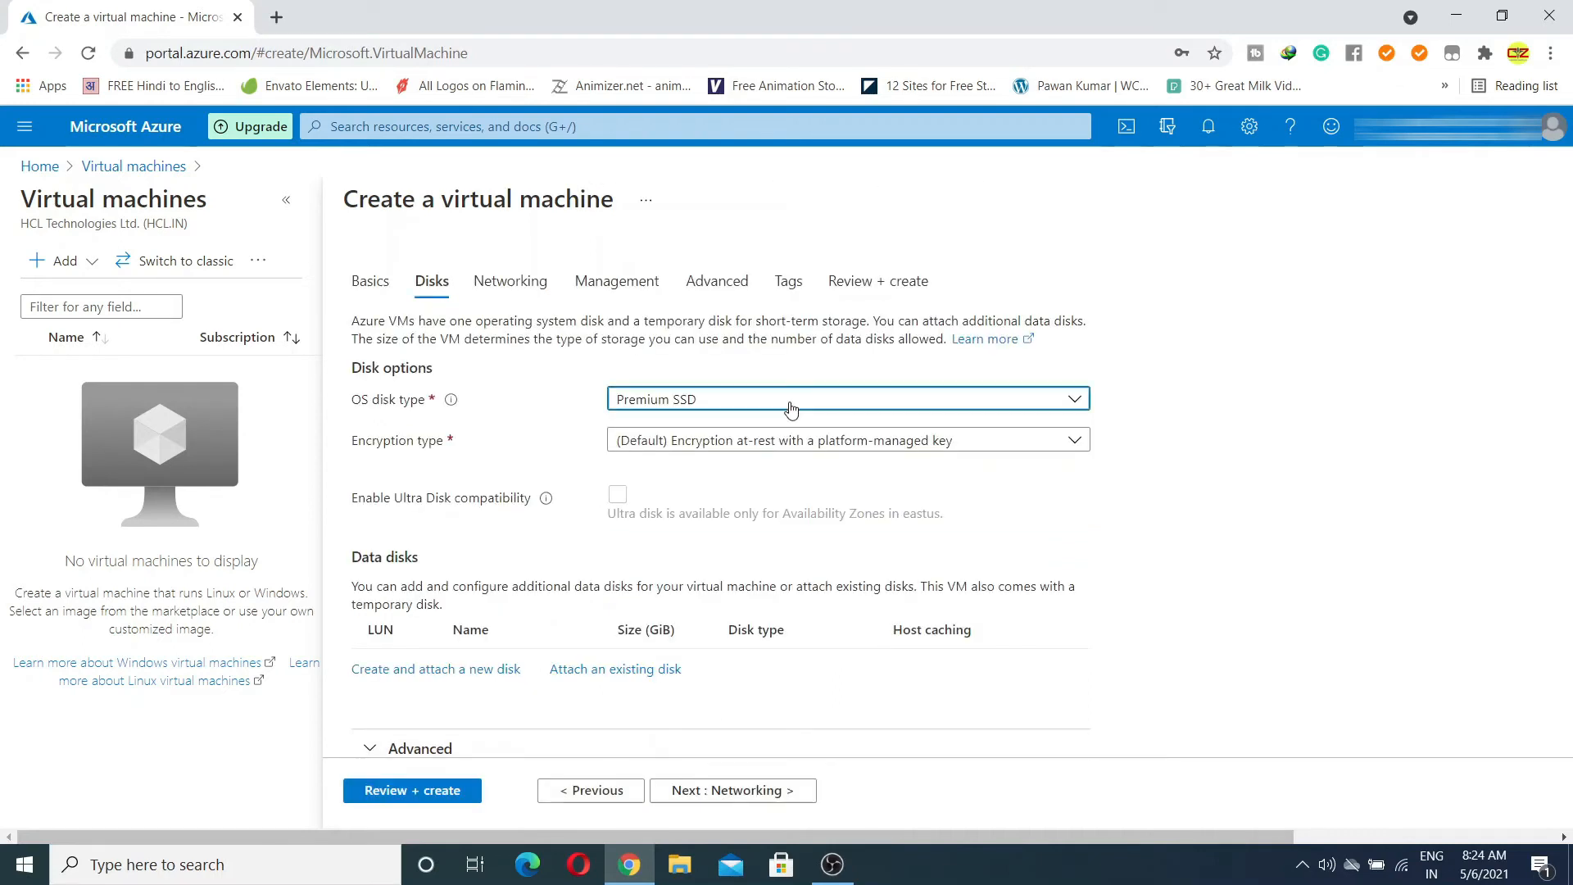
Choose Premium SSD as the OS disk type, keep the default encryption, and proceed to the networking settings
left_click(789, 403)
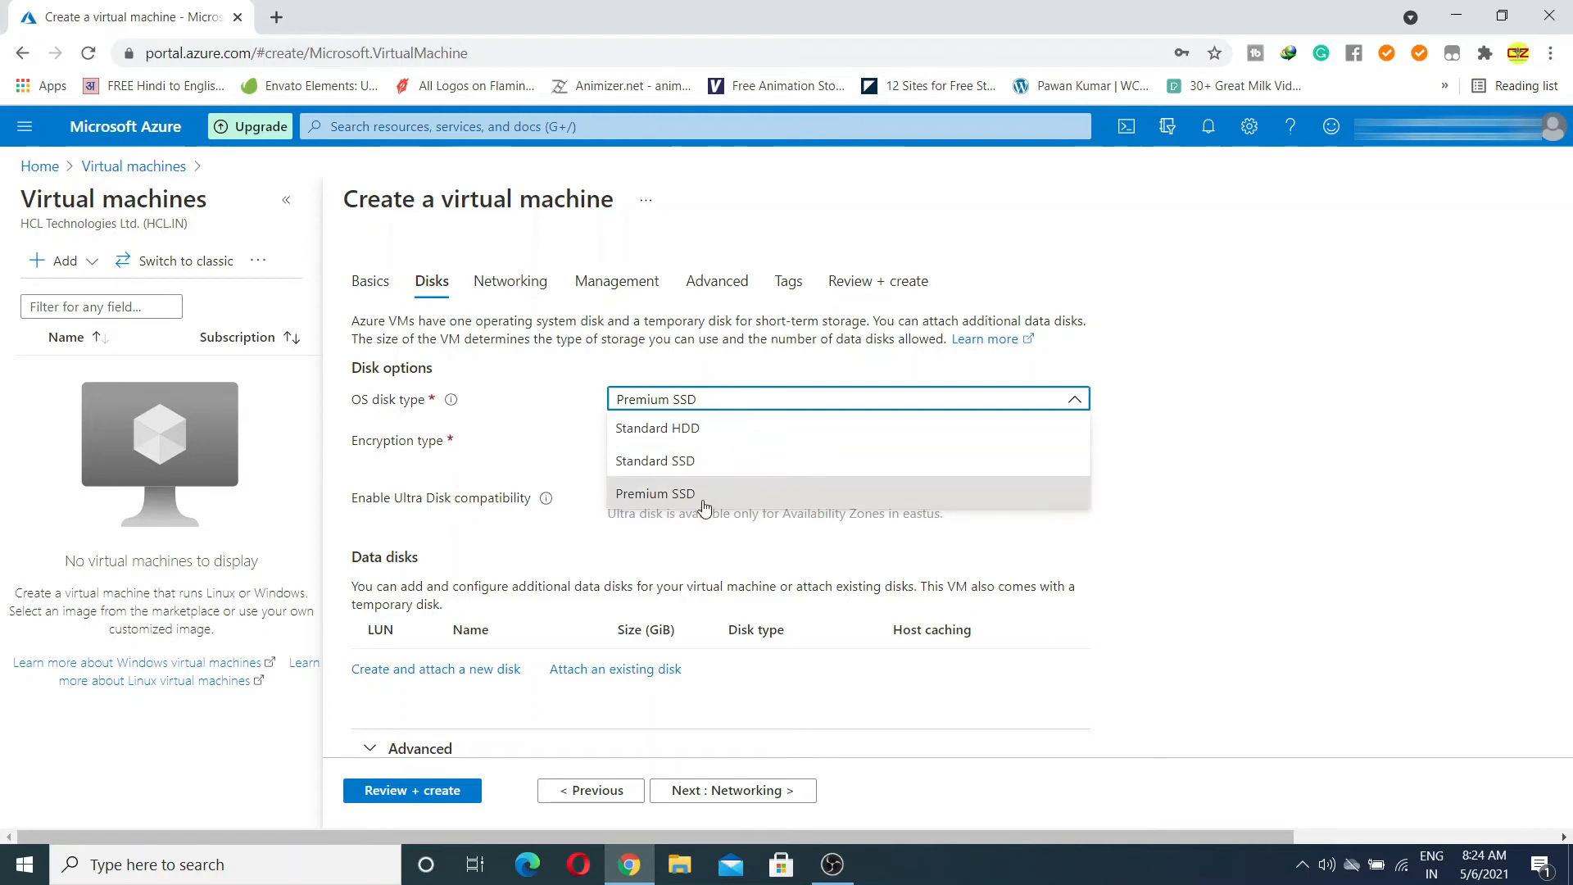
left_click(651, 494)
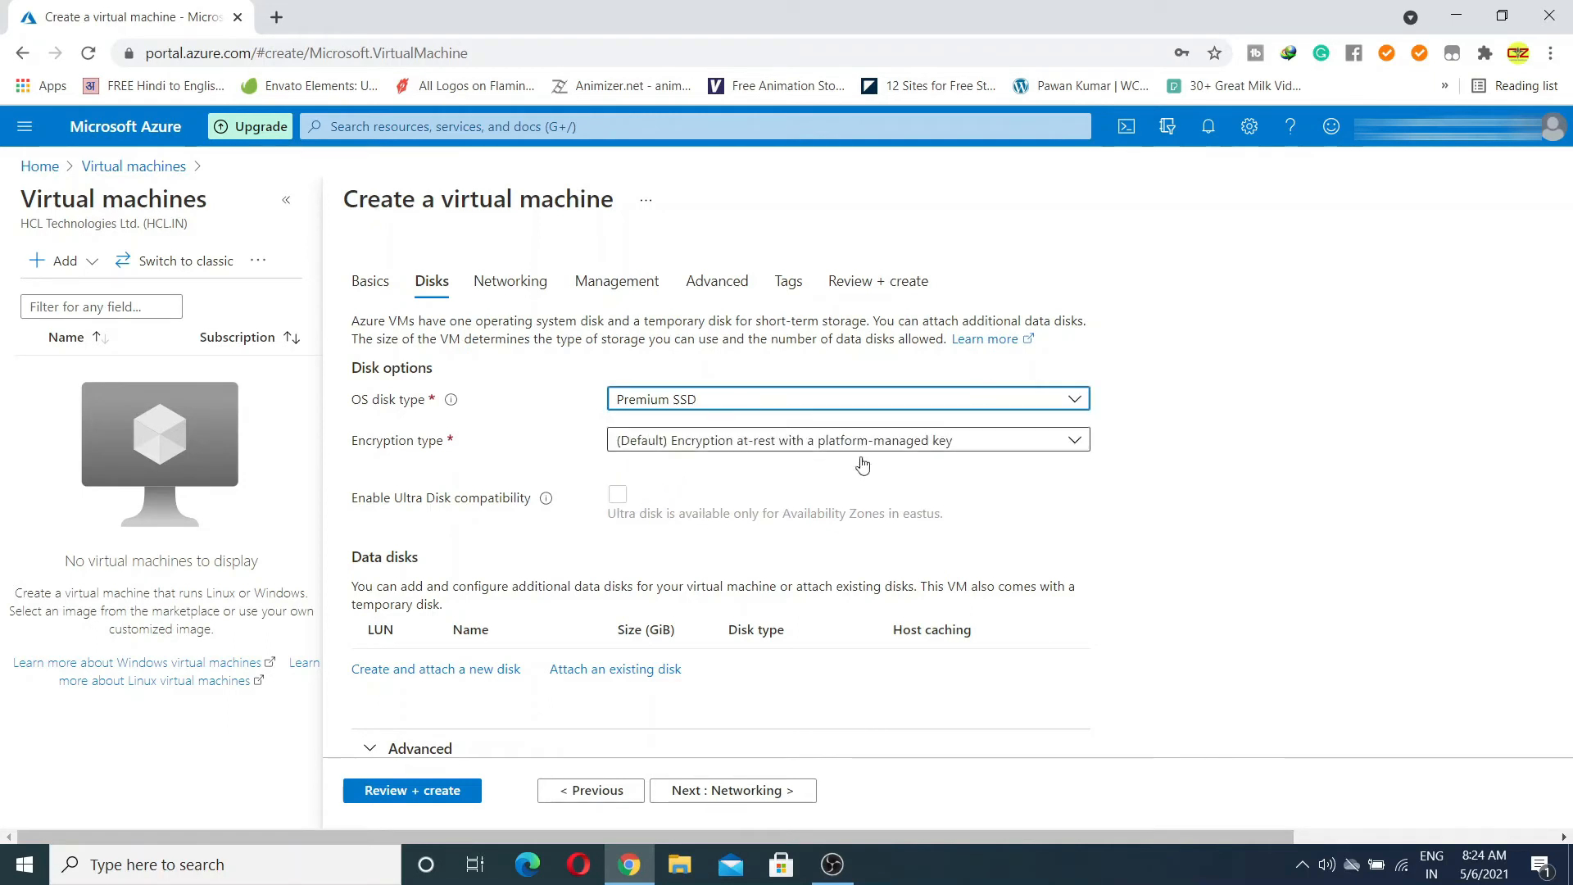
scroll(817, 472, "down", 1)
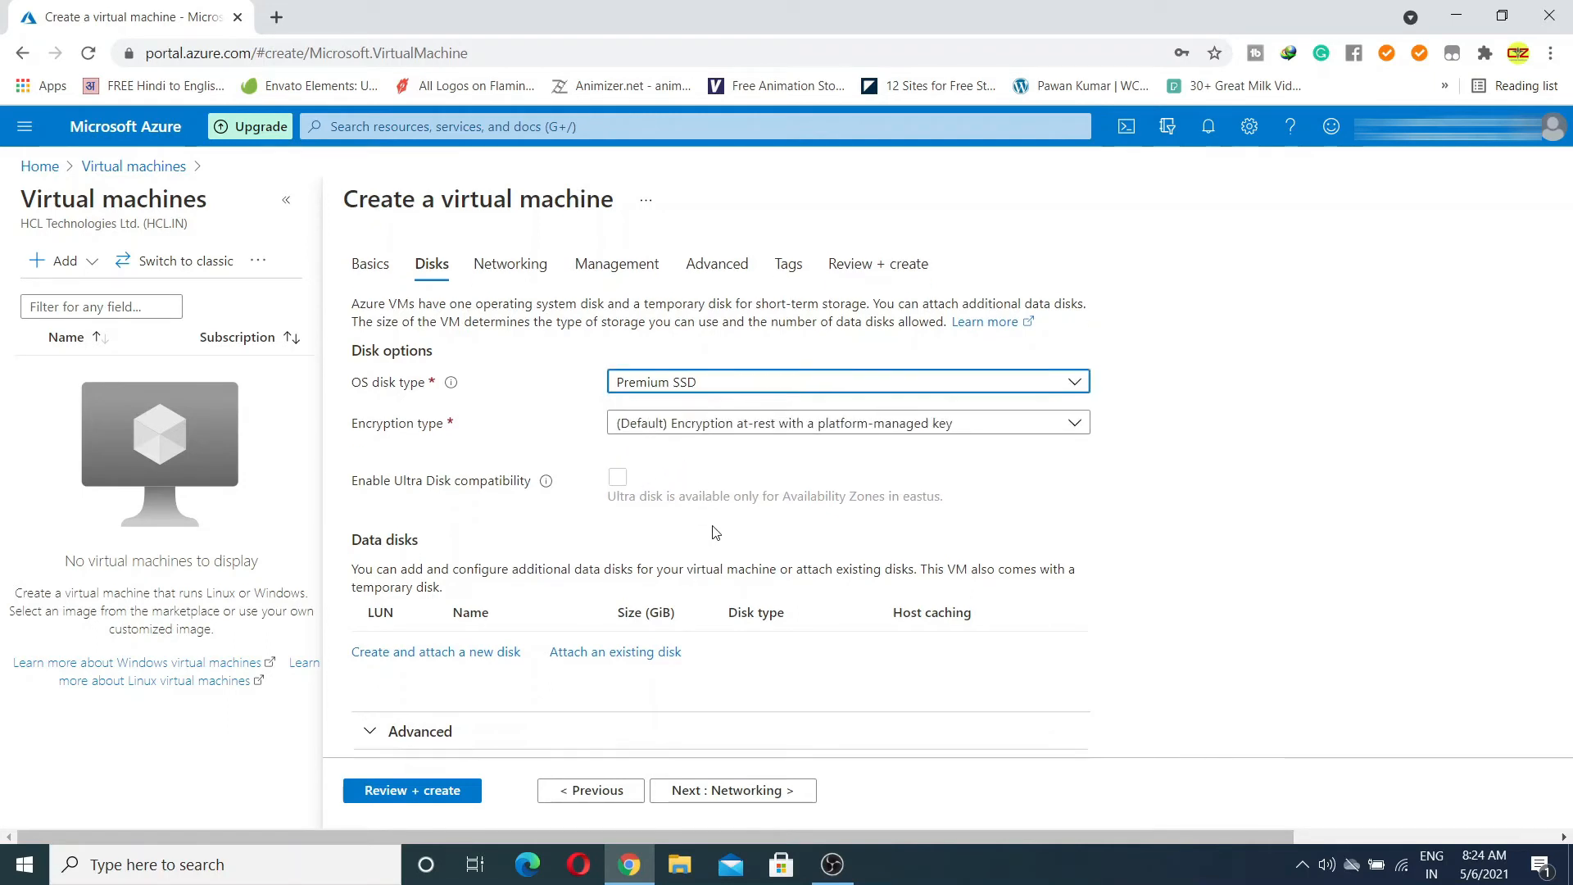
left_click(717, 791)
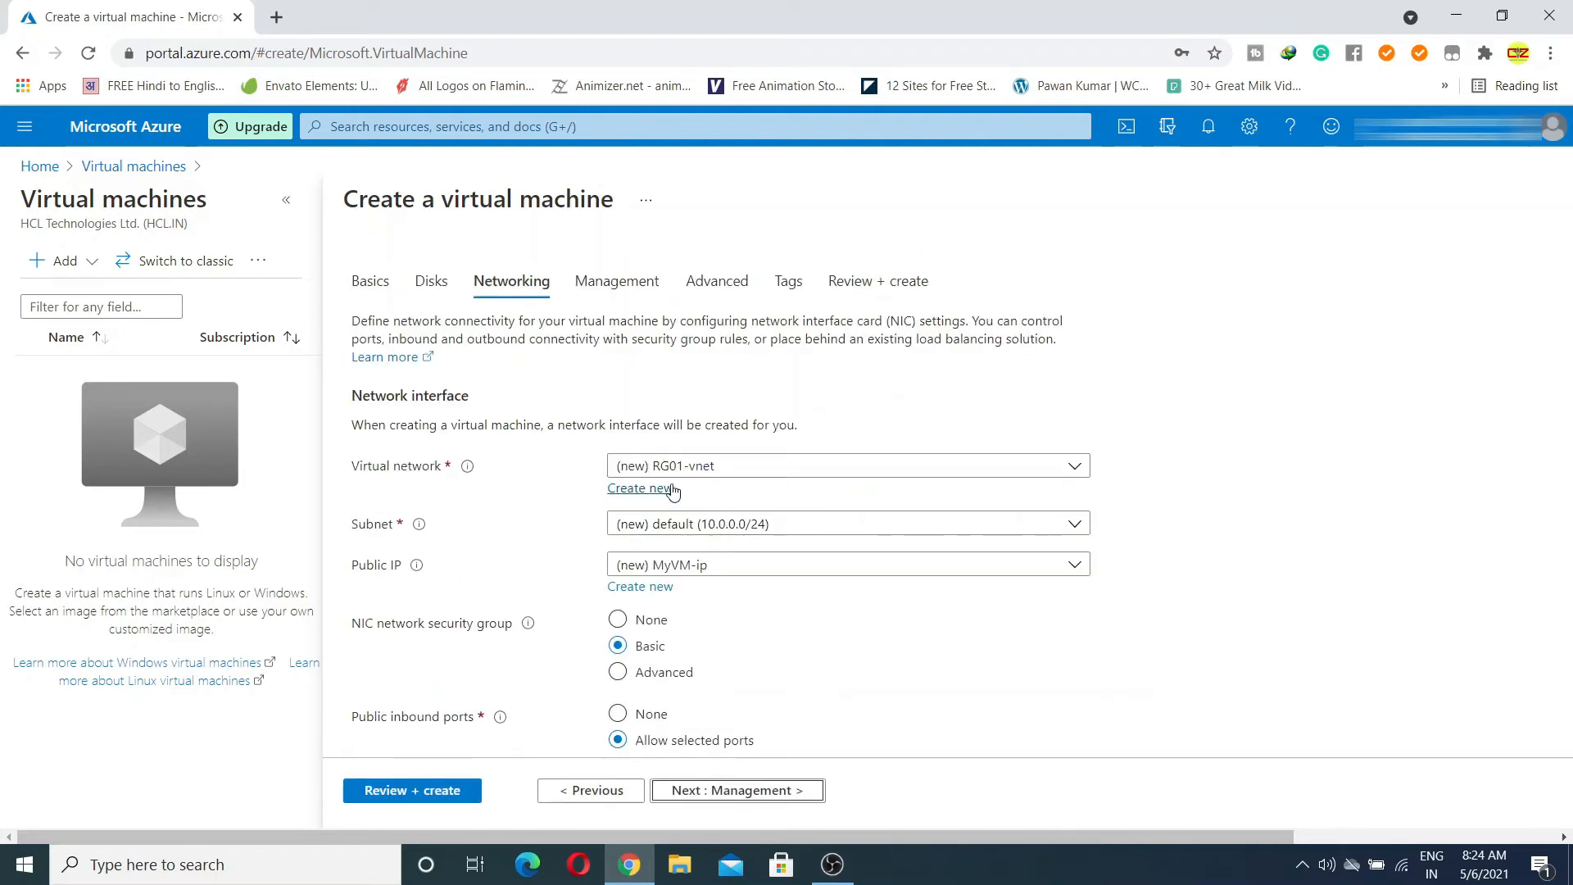
Select the new RG01-vnet virtual network, set the NIC network security group to Advanced, and proceed to the management settings
left_click(718, 468)
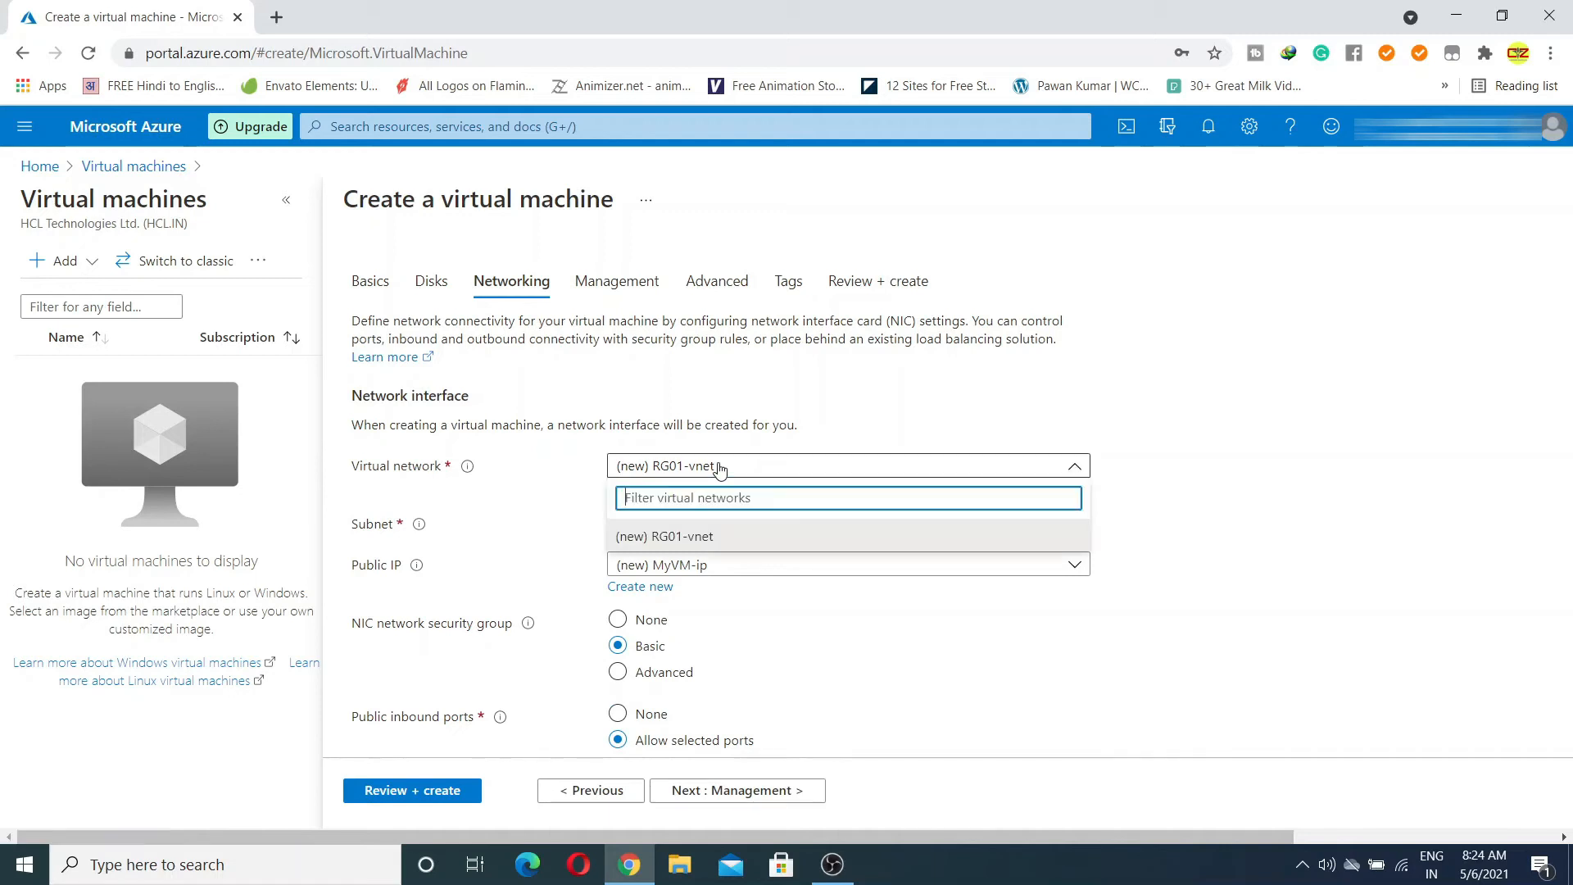
left_click(663, 544)
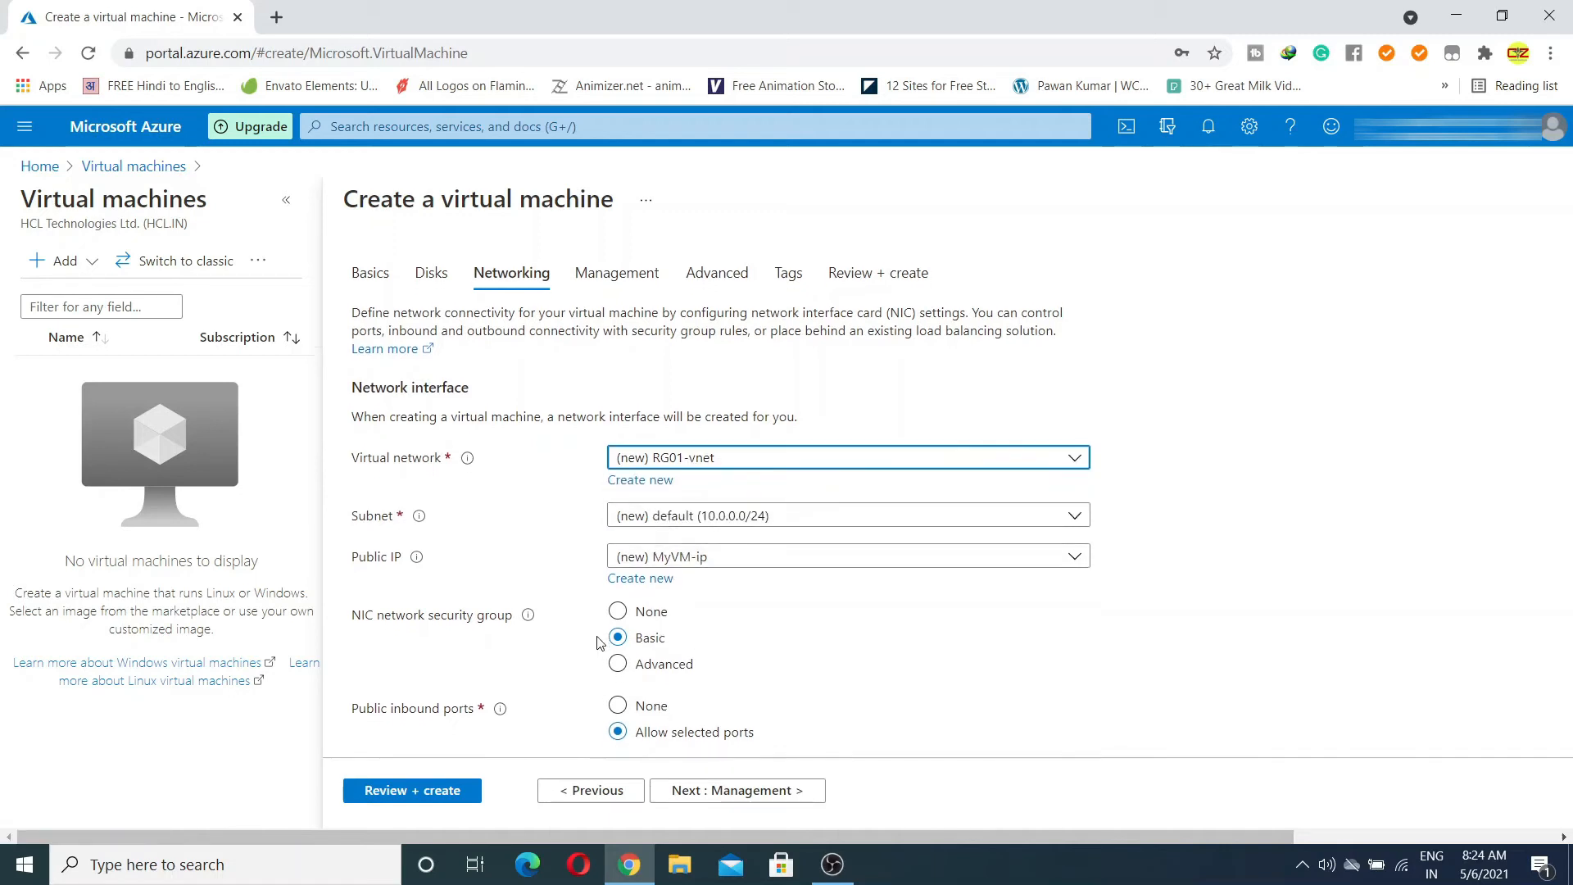
scroll(526, 532, "down", 2)
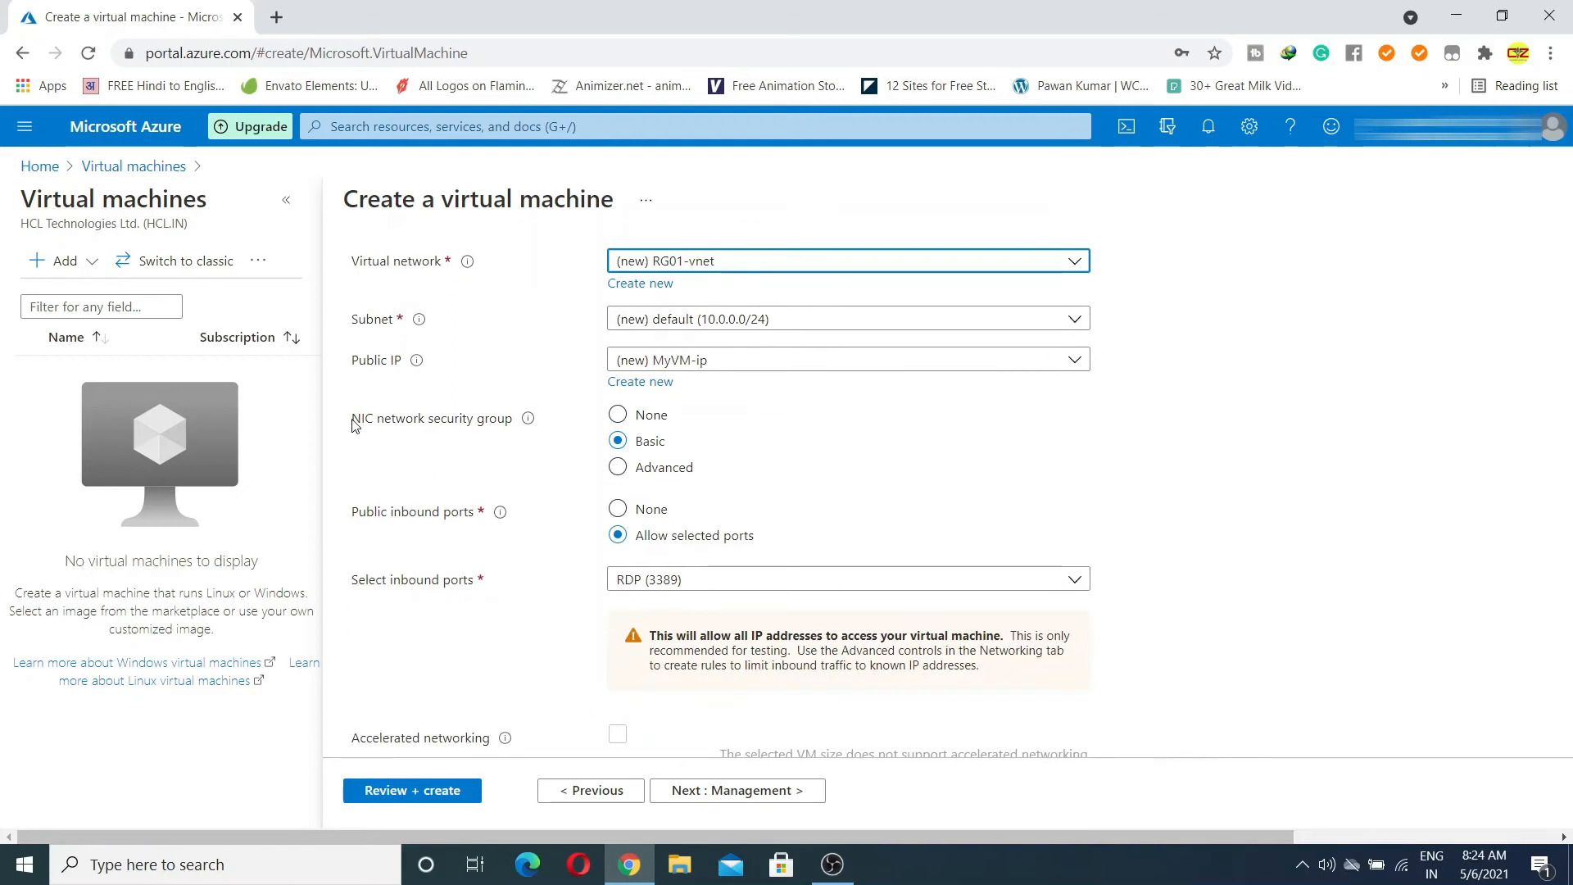
left_click_drag(355, 424, 514, 420)
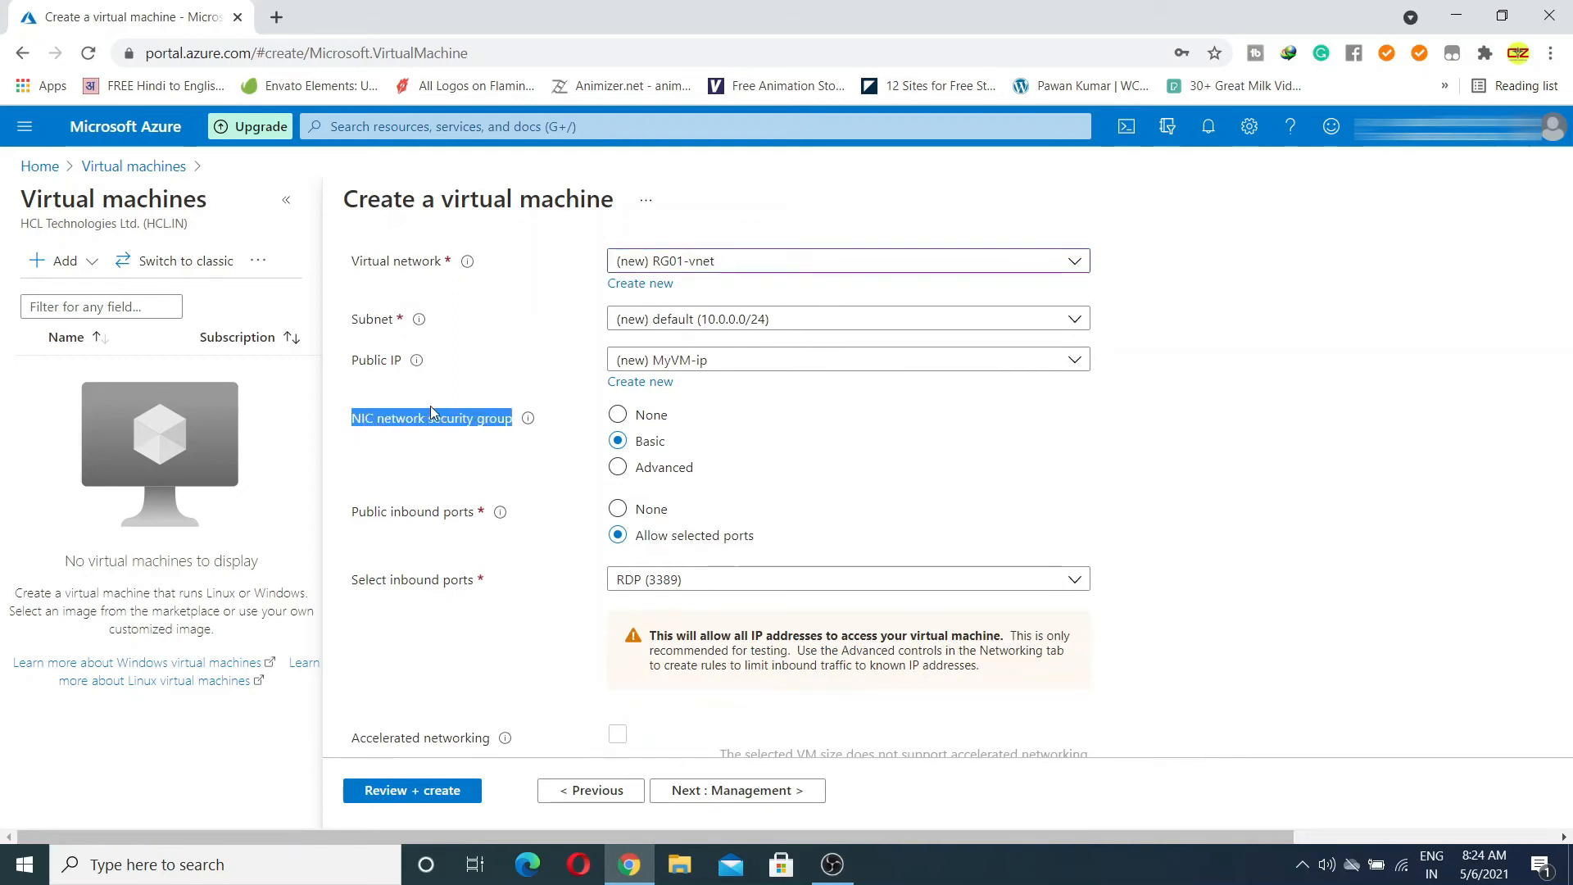
left_click(618, 468)
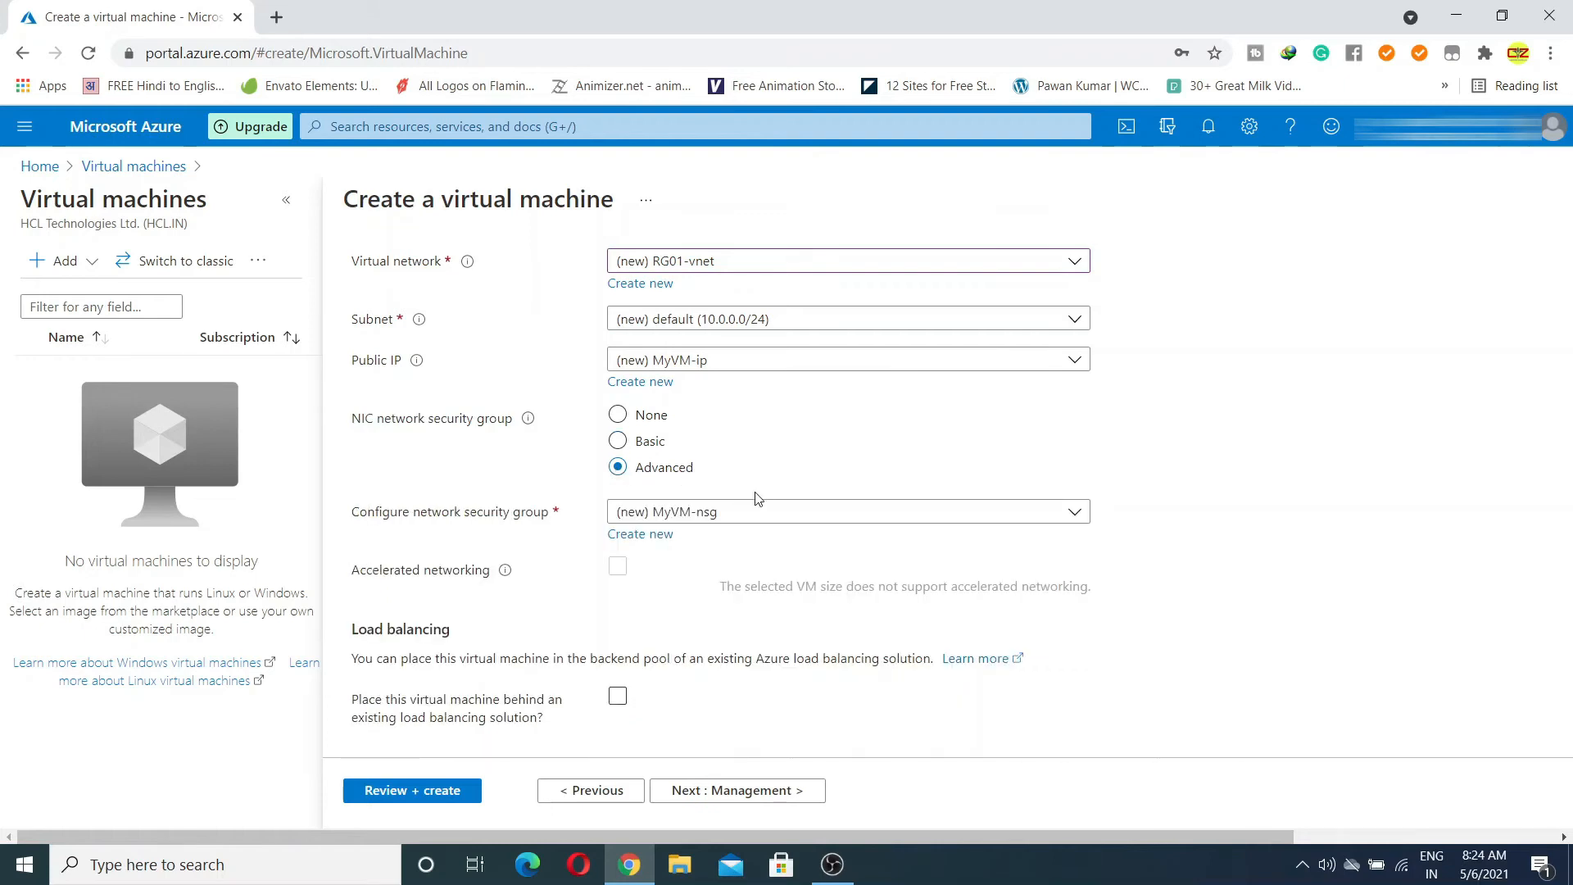
scroll(756, 498, "down", 1)
left_click(722, 795)
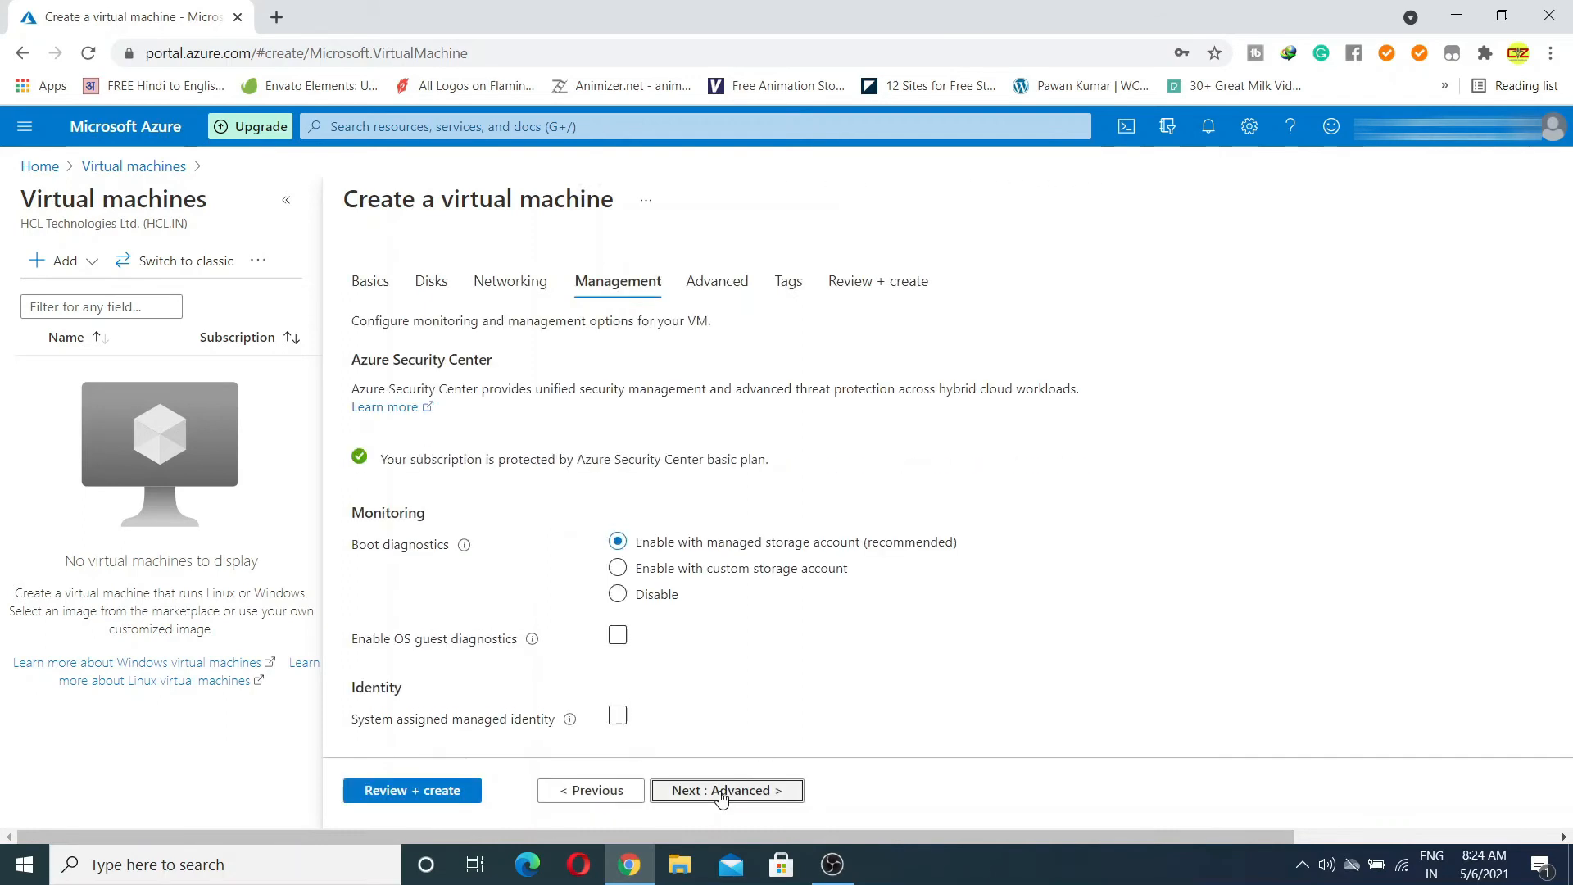
Keep the default management, advanced and tag settings and proceed to the final review of the virtual machine
scroll(737, 627, "down", 5)
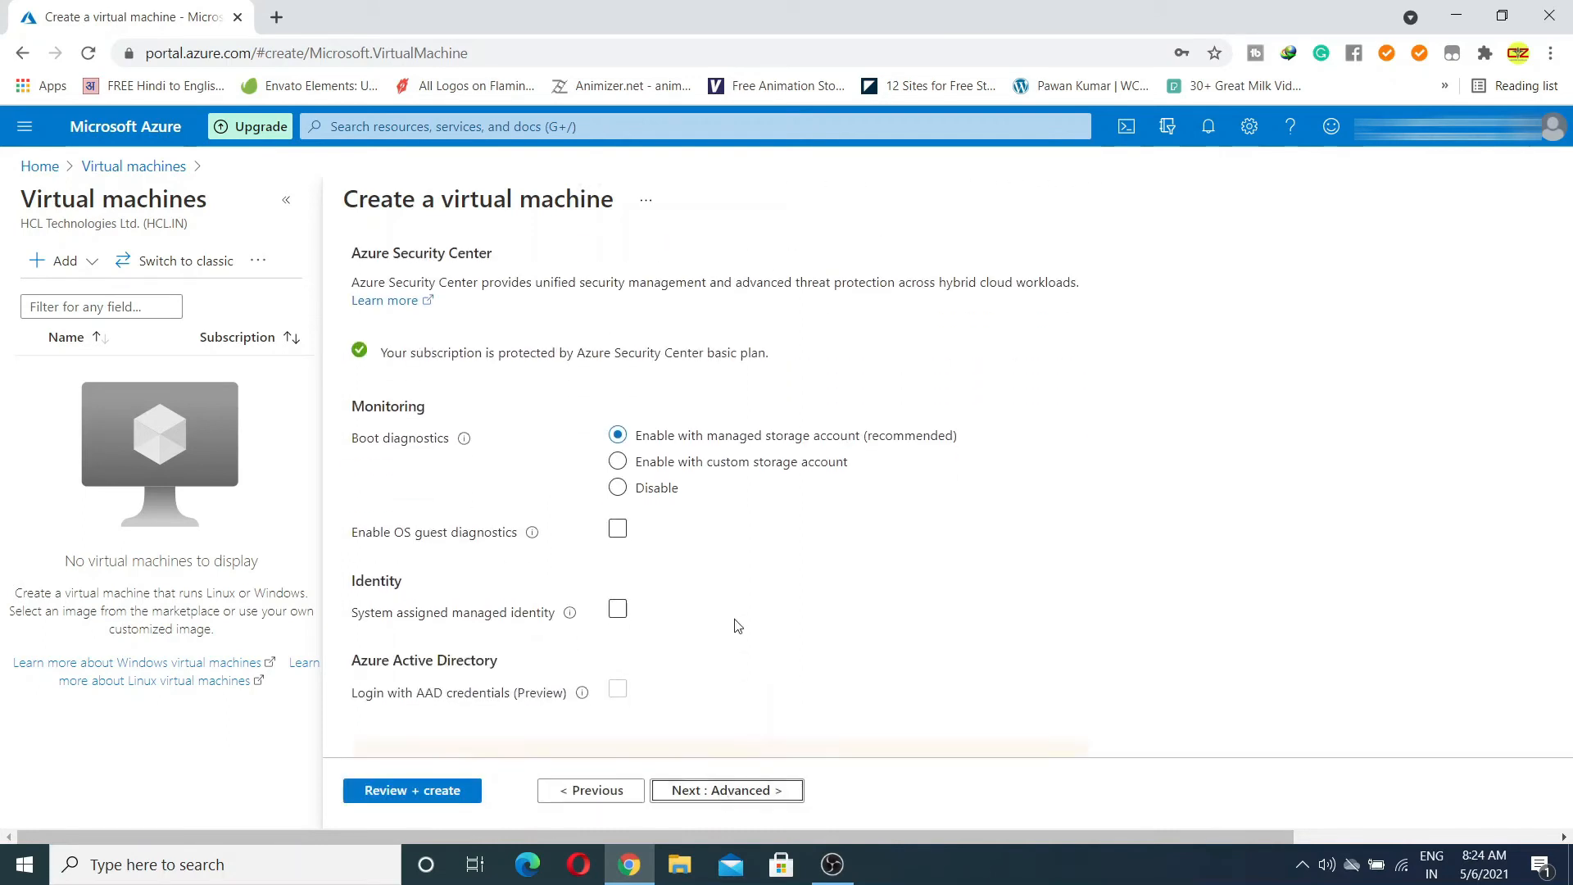
scroll(737, 627, "down", 2)
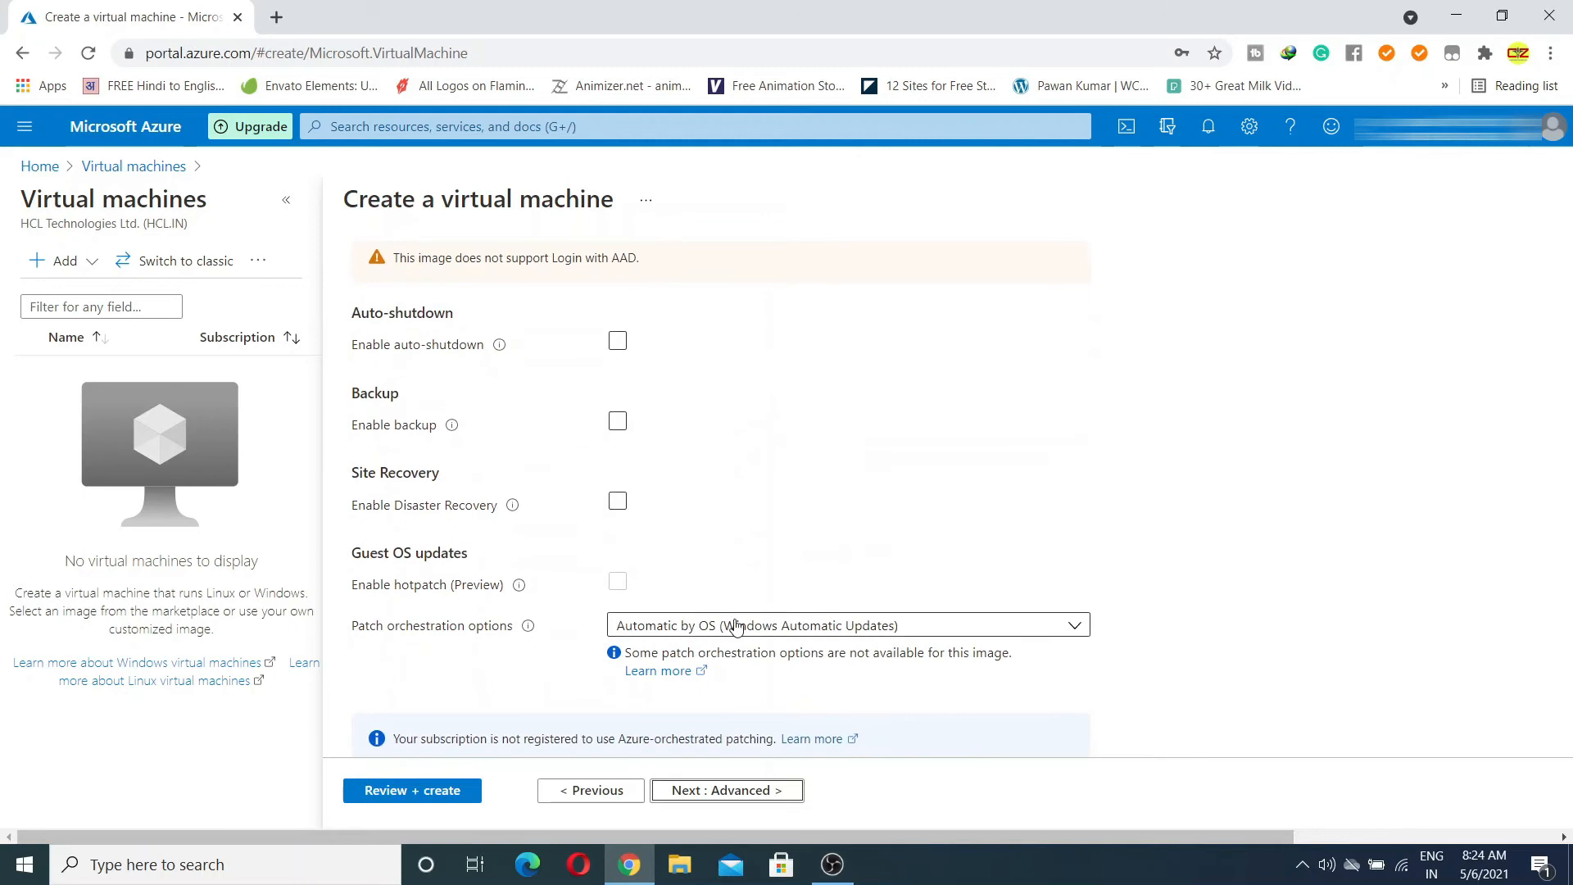
left_click(732, 791)
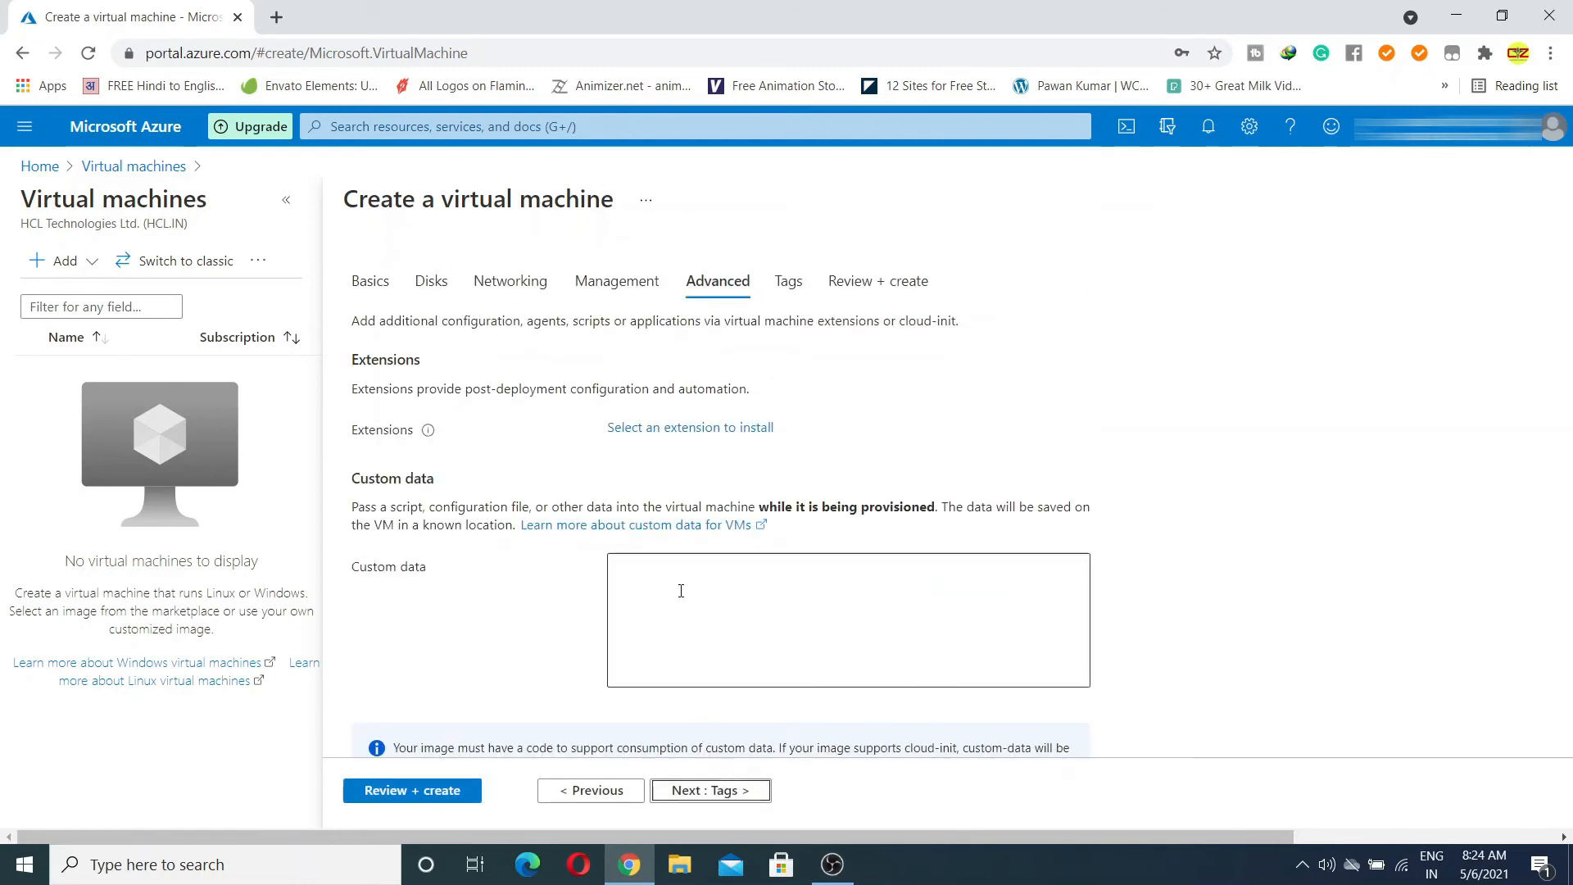
left_click(698, 792)
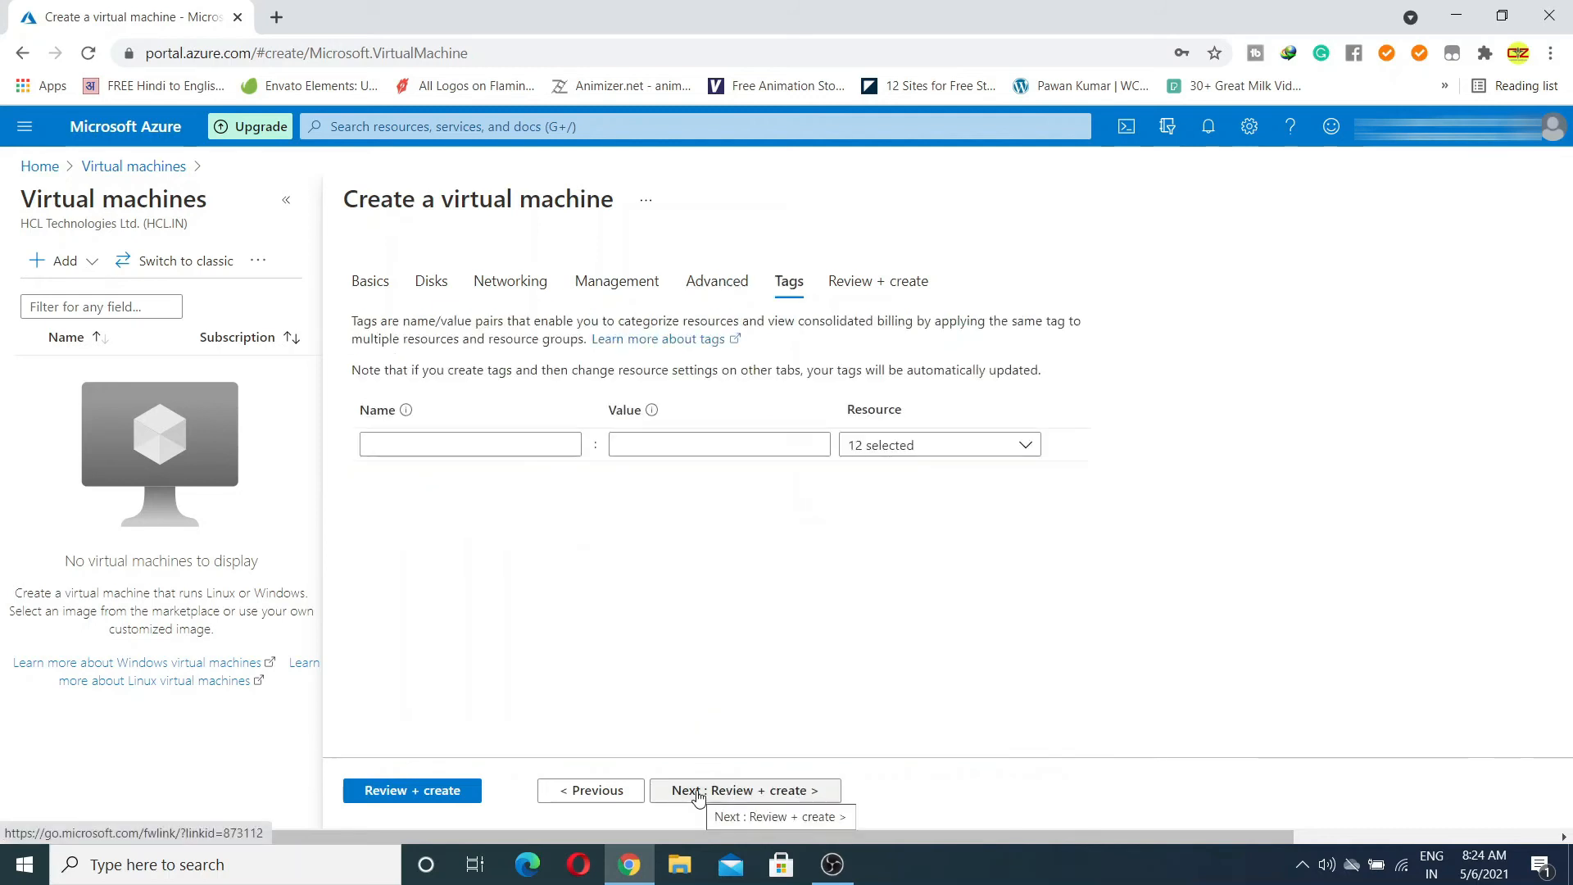
left_click(698, 792)
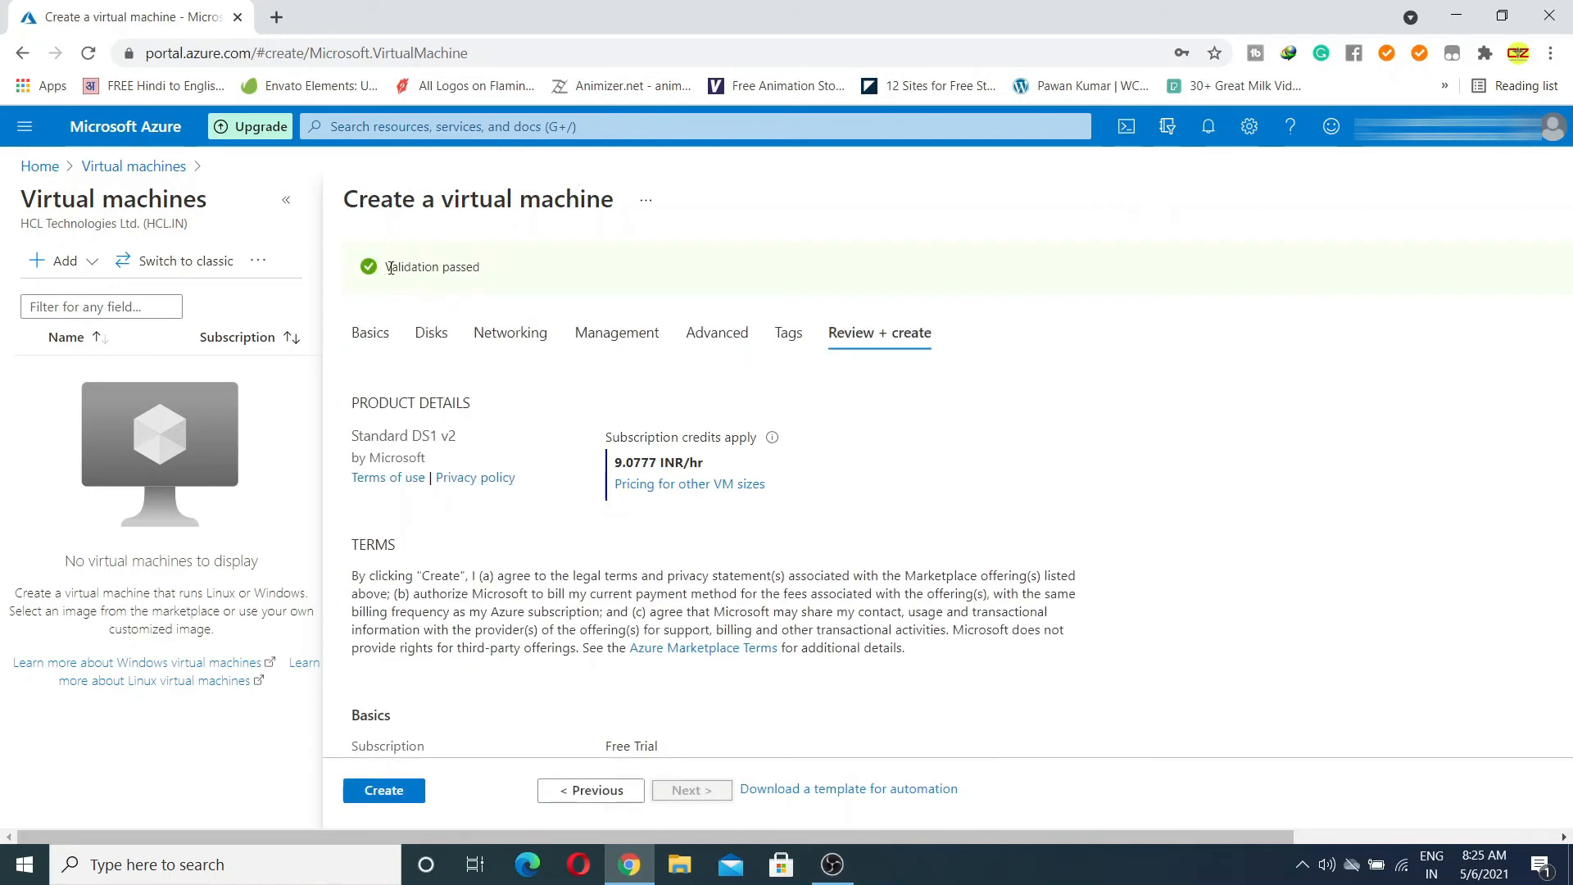
Check the validation status, create the virtual machine, and open its resource page once the deployment finishes
left_click_drag(385, 273, 508, 272)
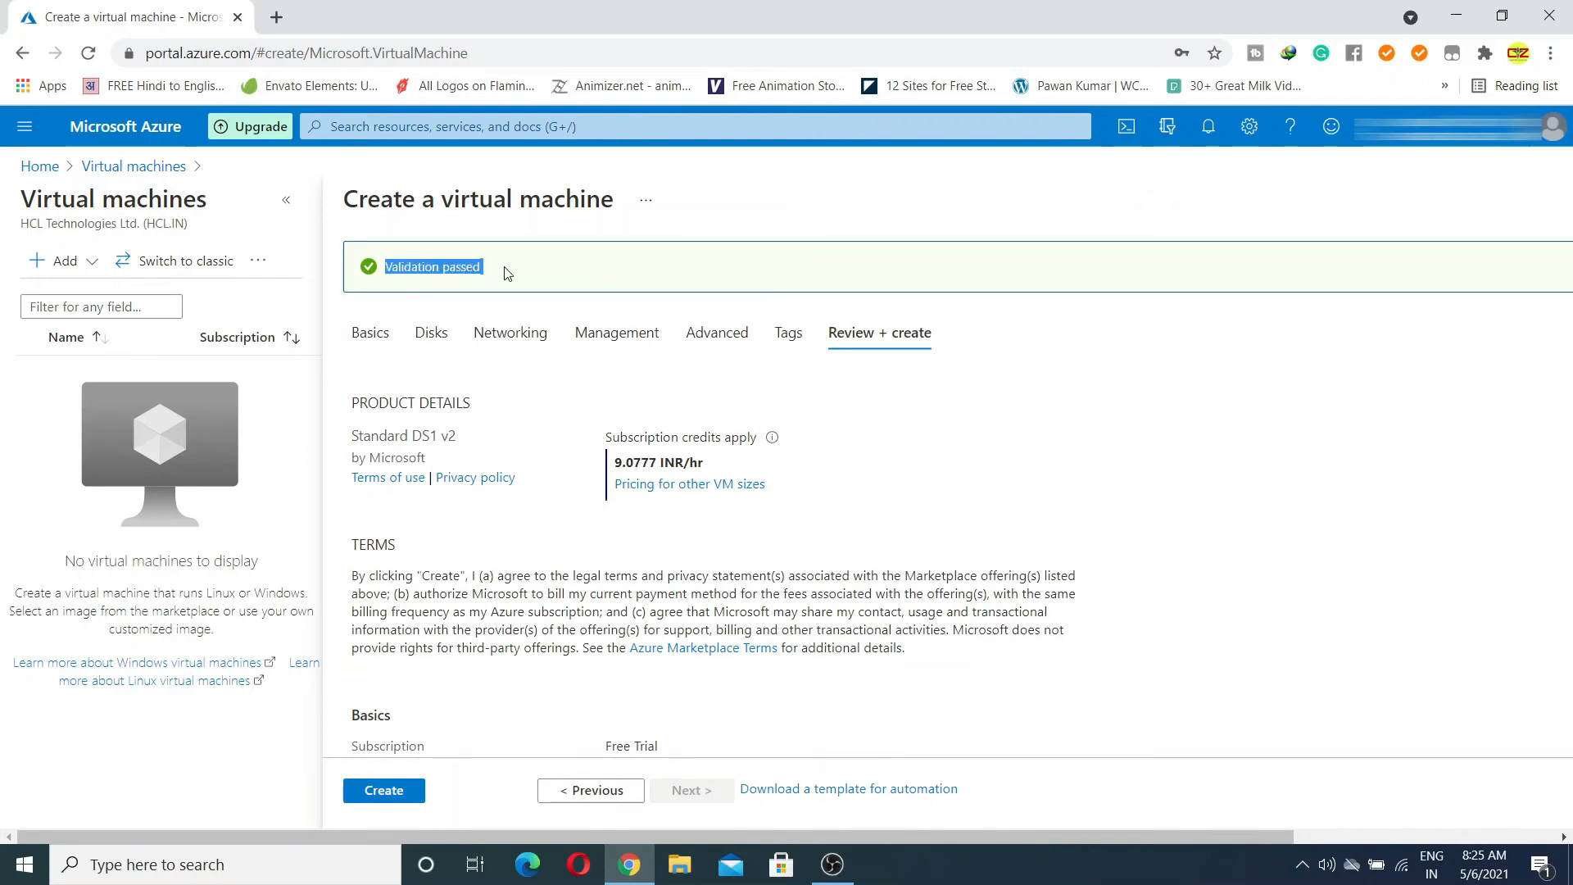
left_click(368, 281)
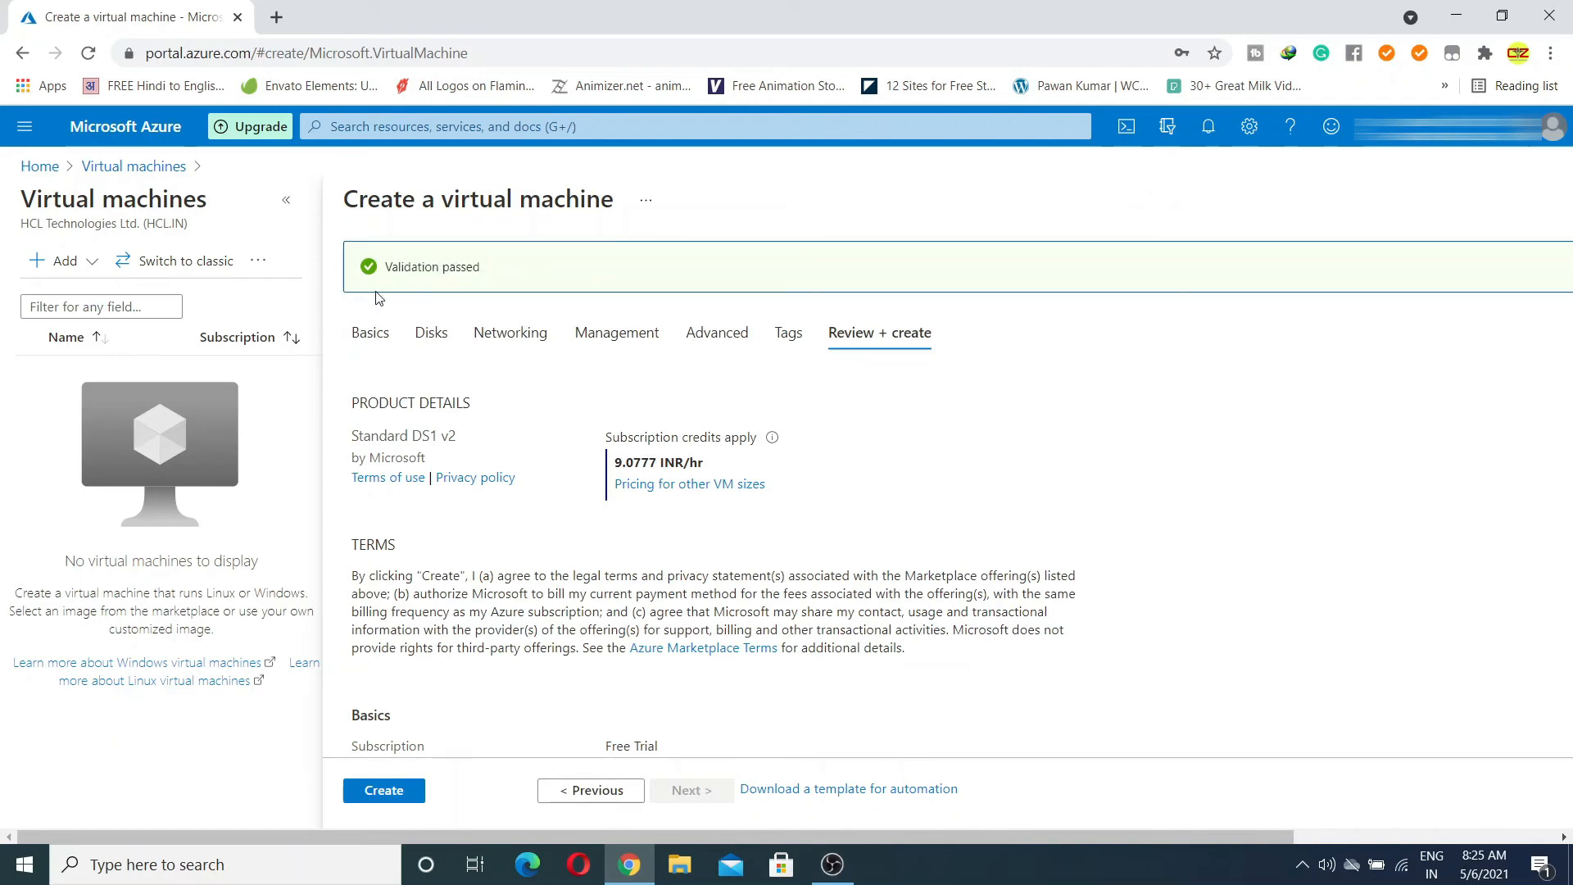
left_click(399, 795)
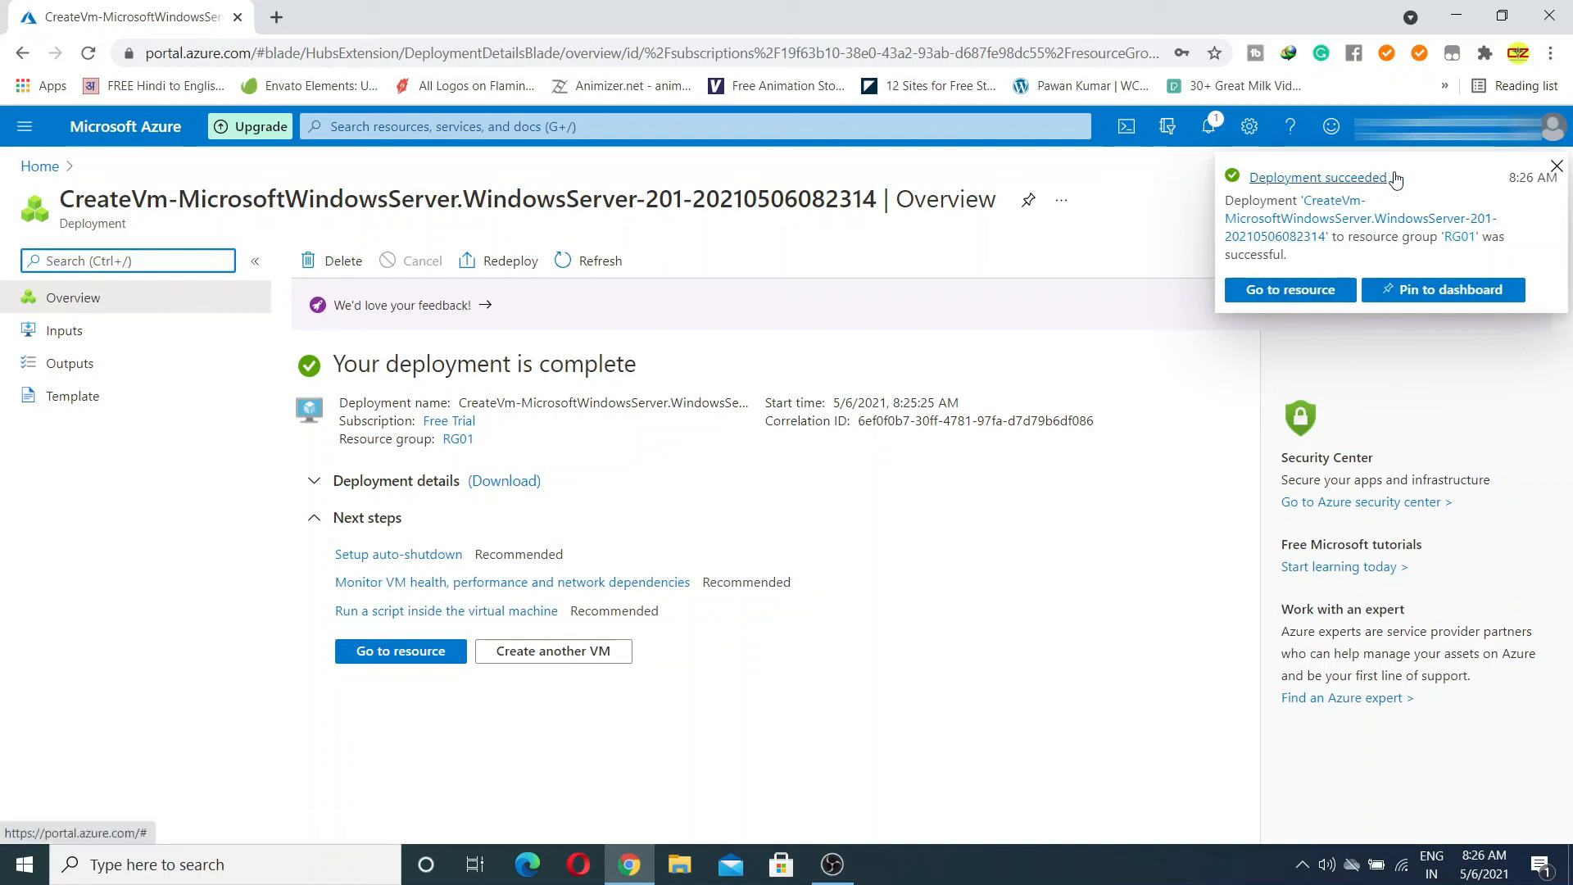
left_click(1309, 291)
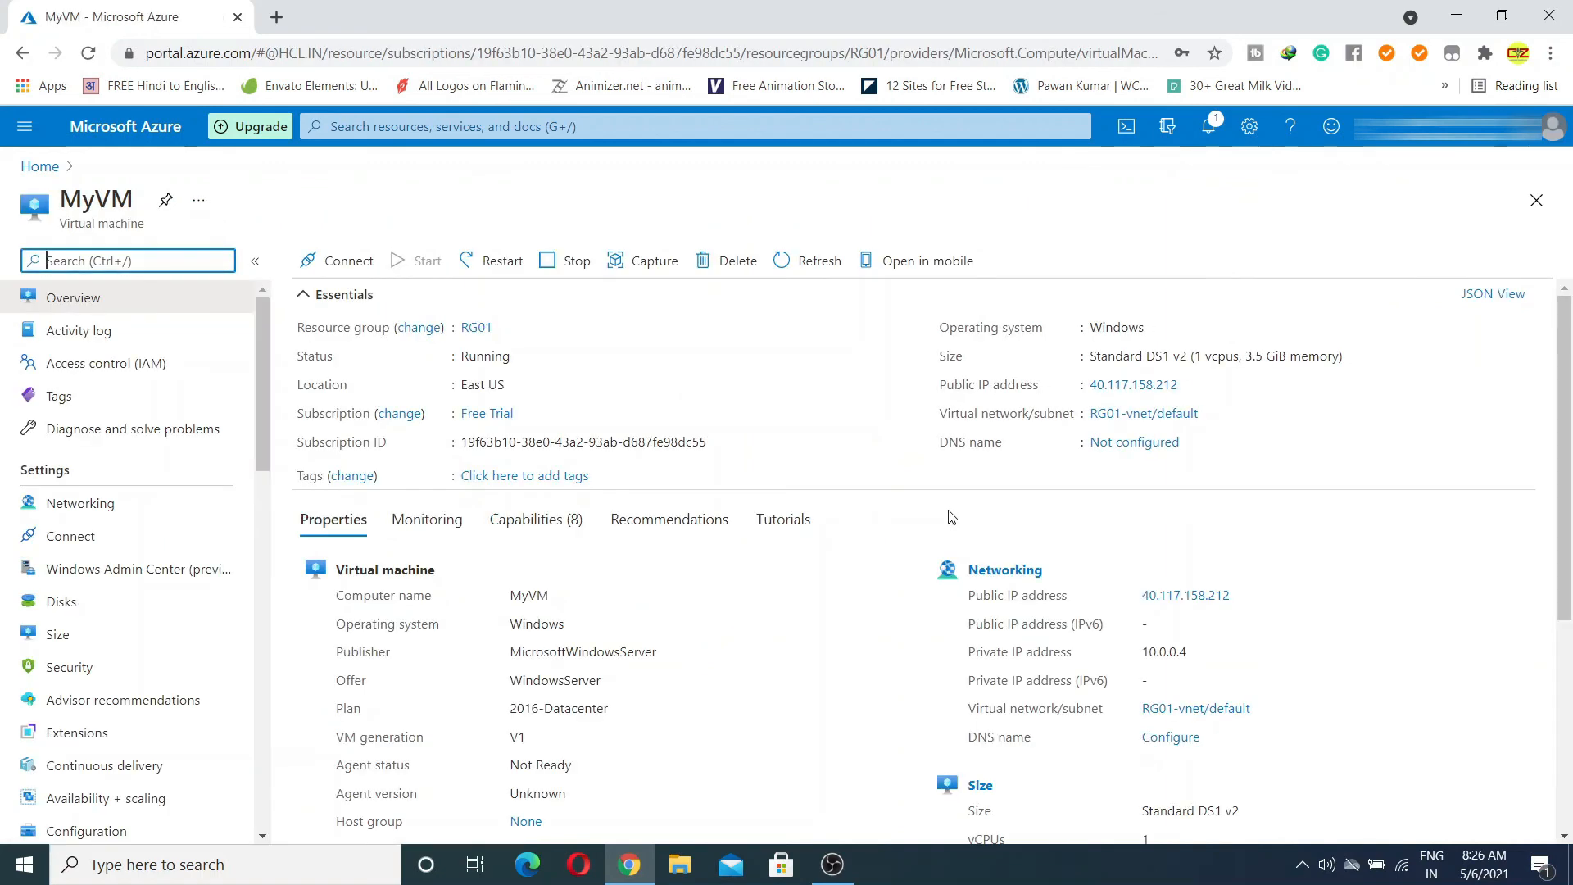
Examine MyVM's overview for its name, public IP address, size and RAM, and return to the portal's home page
left_click_drag(62, 200, 136, 200)
left_click(56, 199)
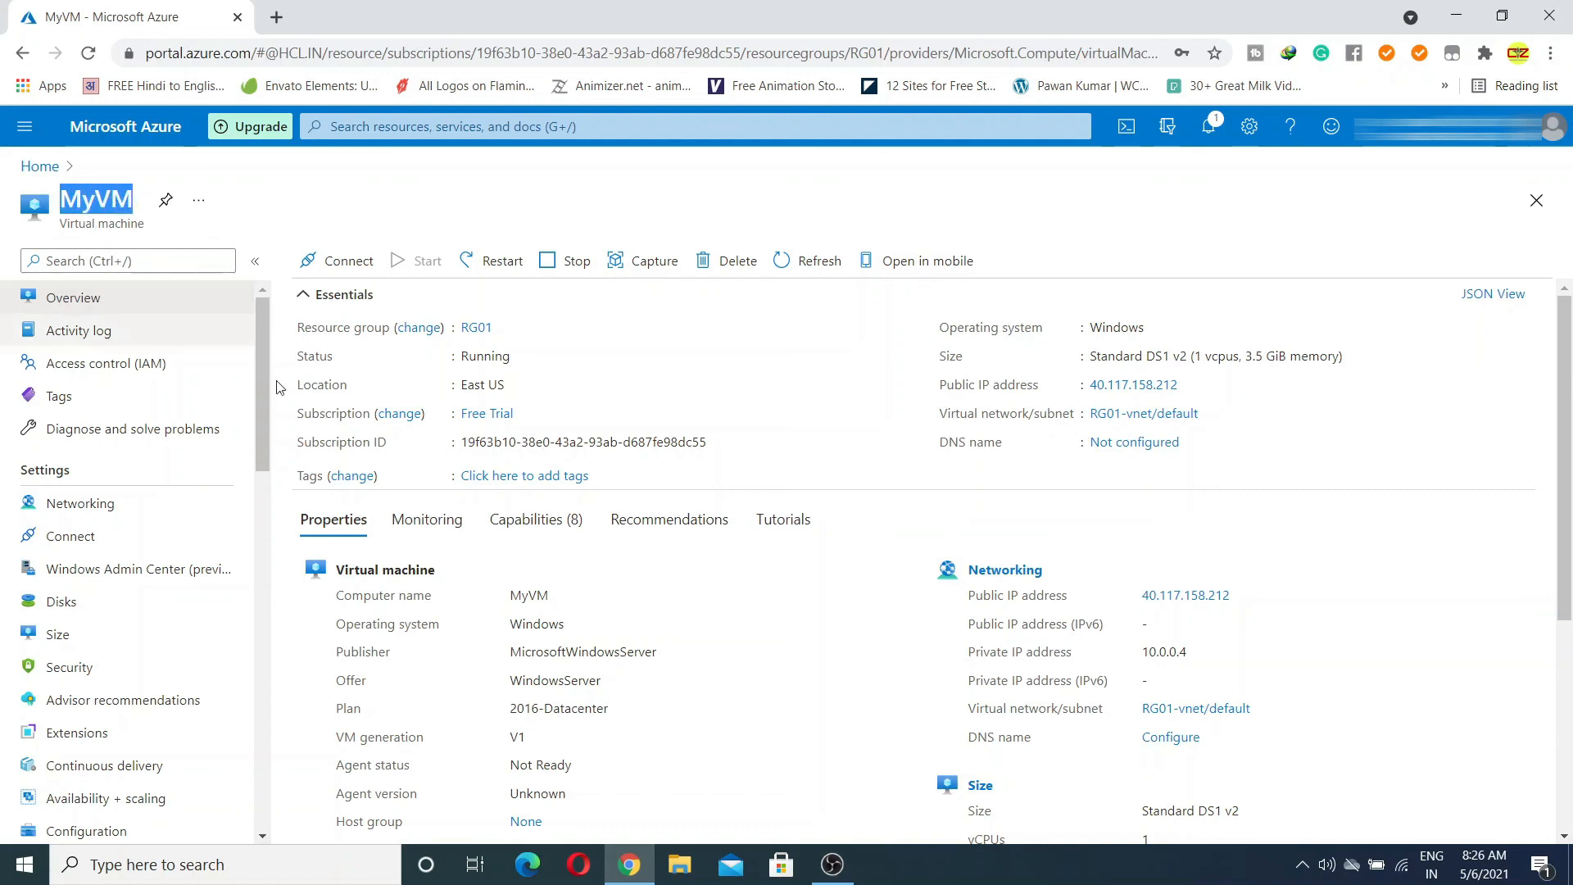
scroll(377, 502, "down", 4)
scroll(917, 606, "up", 4)
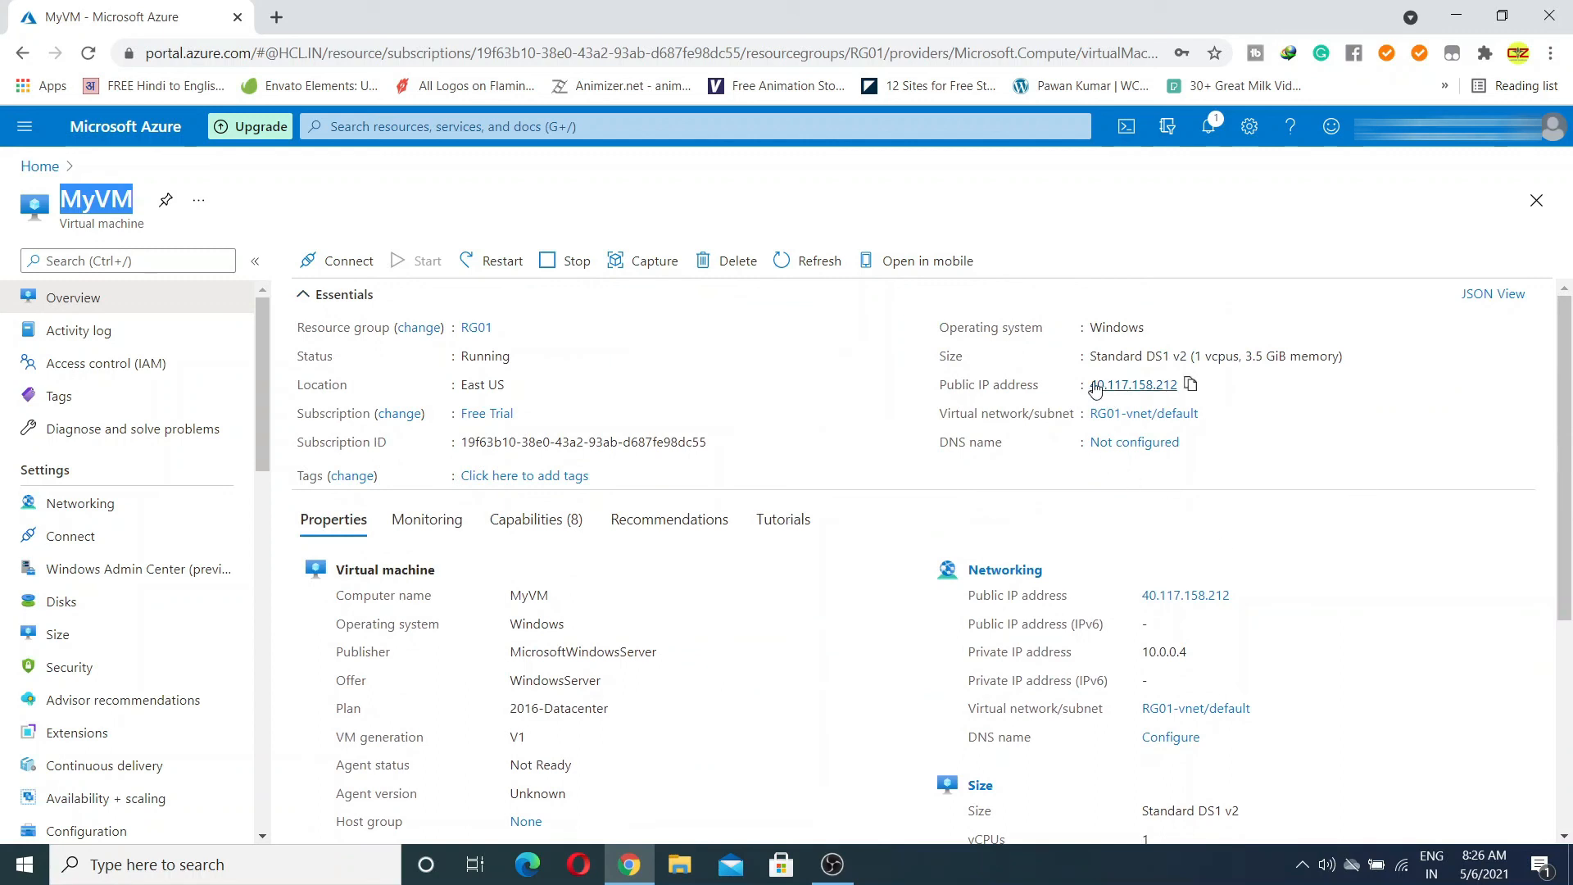
left_click_drag(1089, 385, 1178, 385)
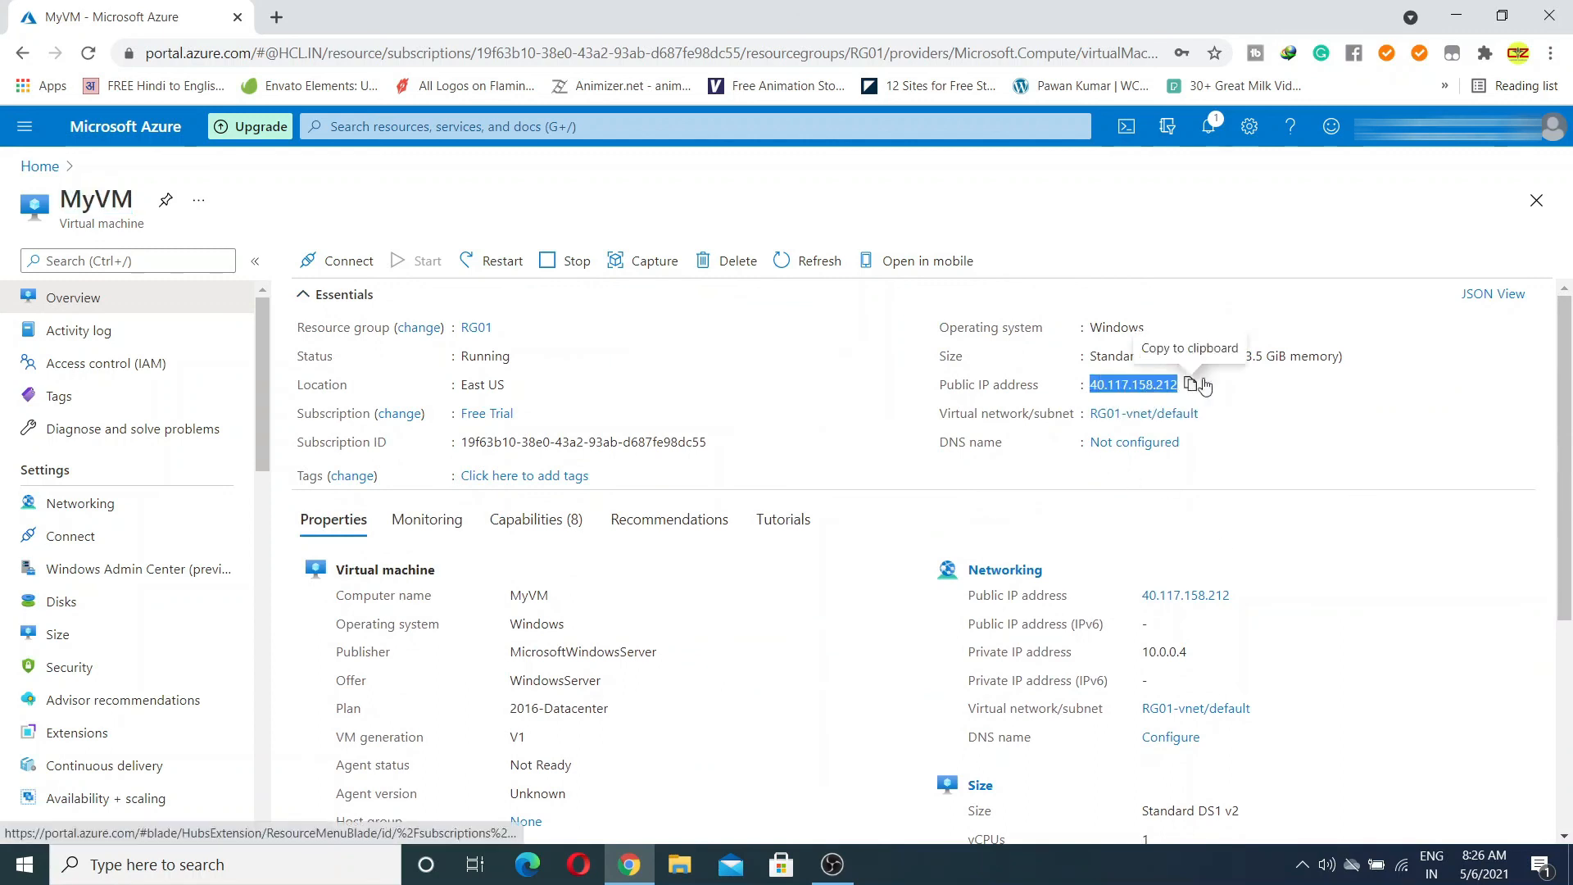
scroll(1123, 503, "down", 1)
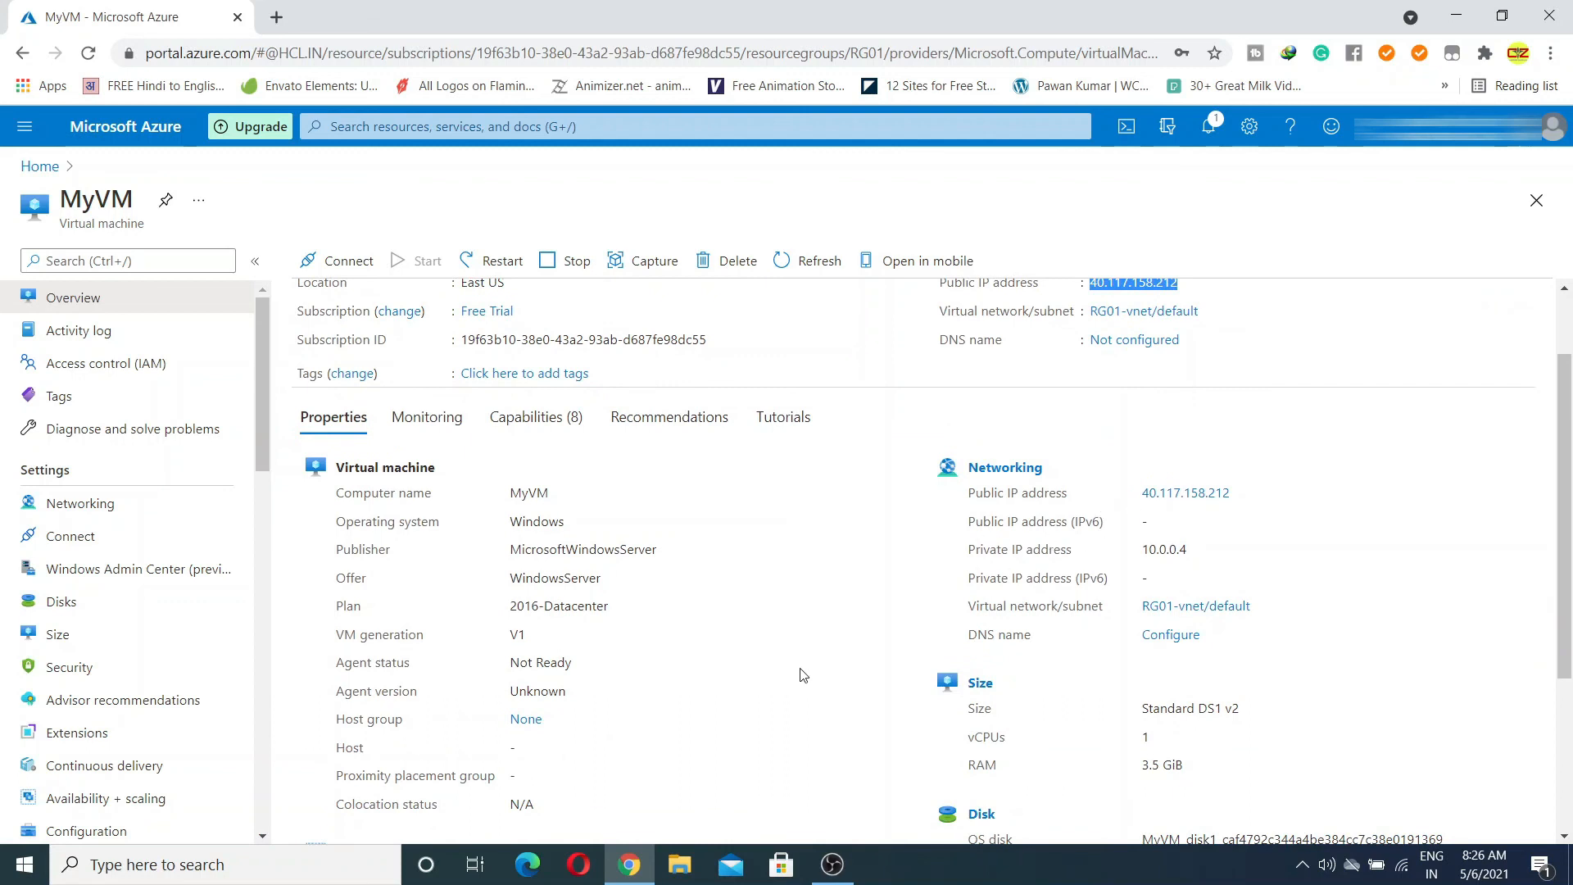
scroll(832, 667, "down", 3)
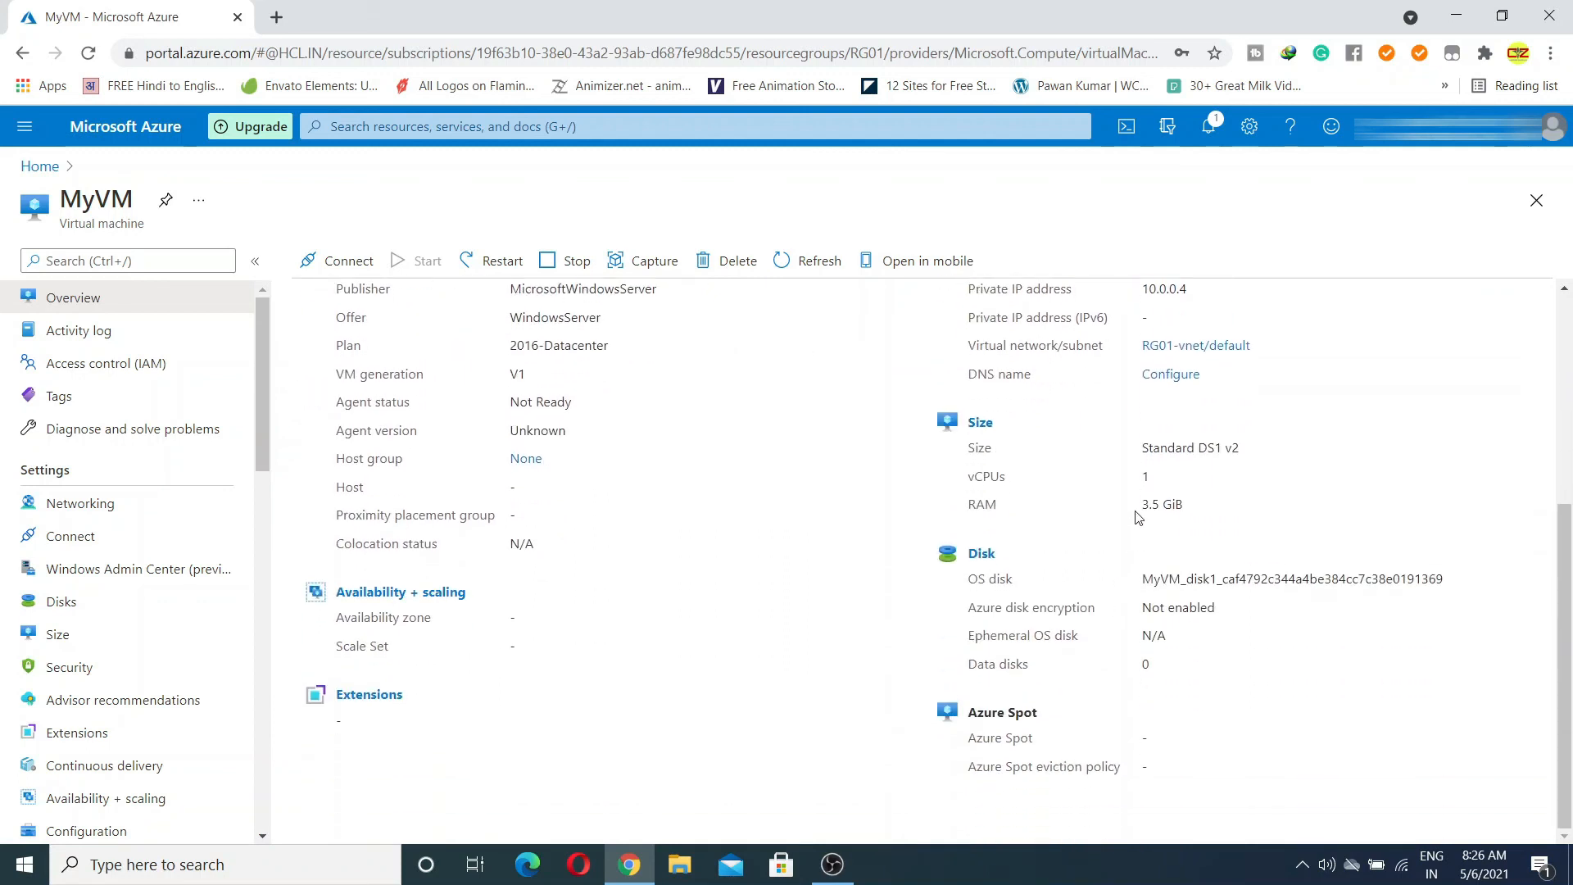
left_click_drag(1137, 511, 1269, 510)
scroll(323, 734, "up", 5)
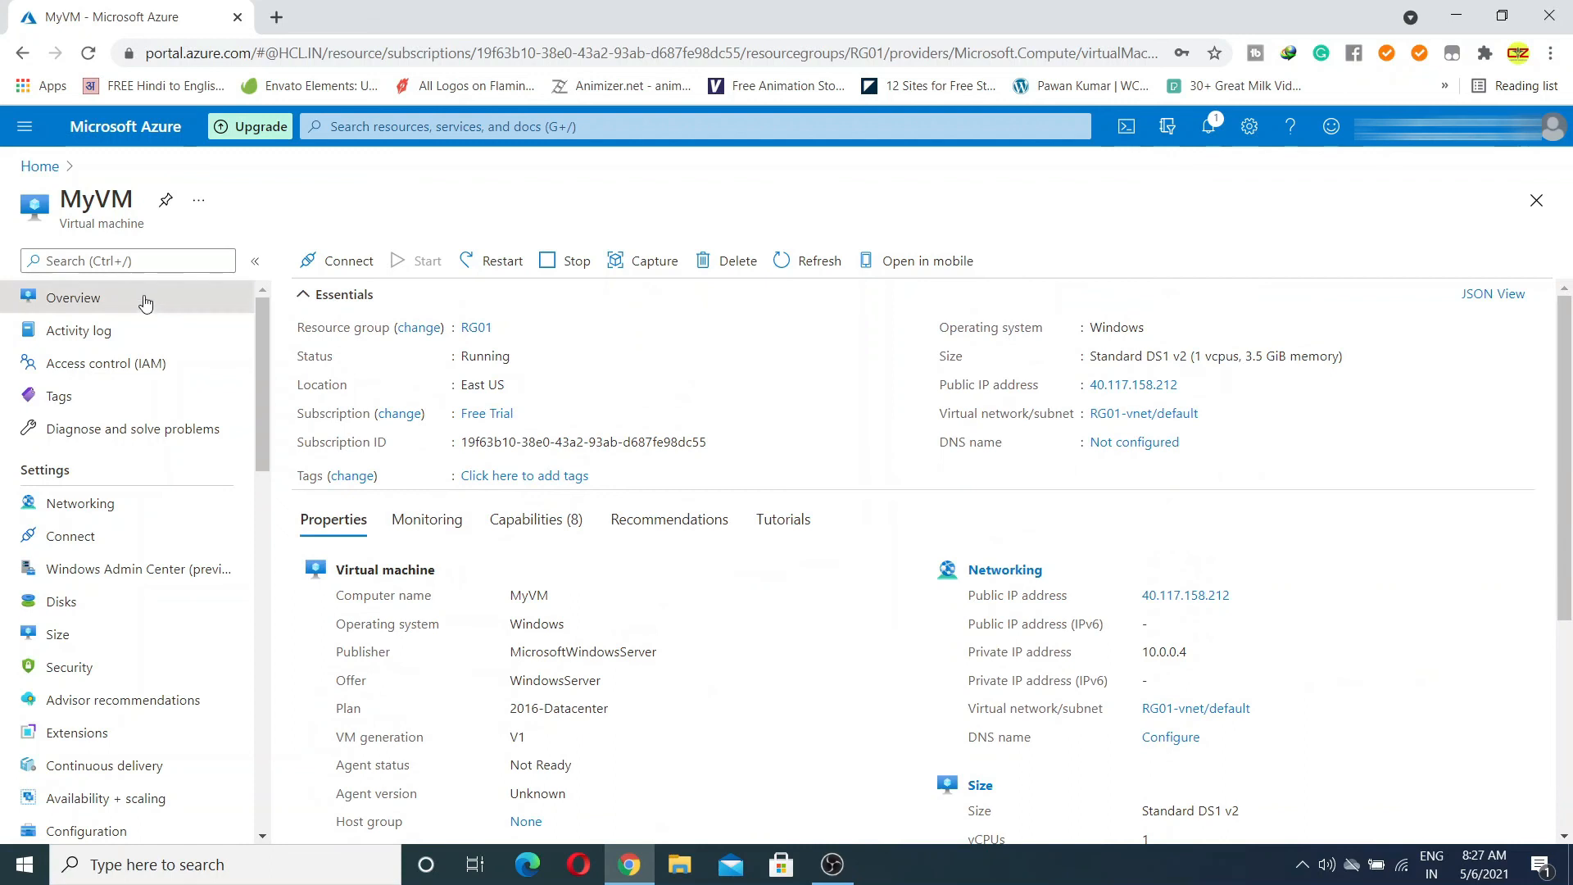
left_click(37, 165)
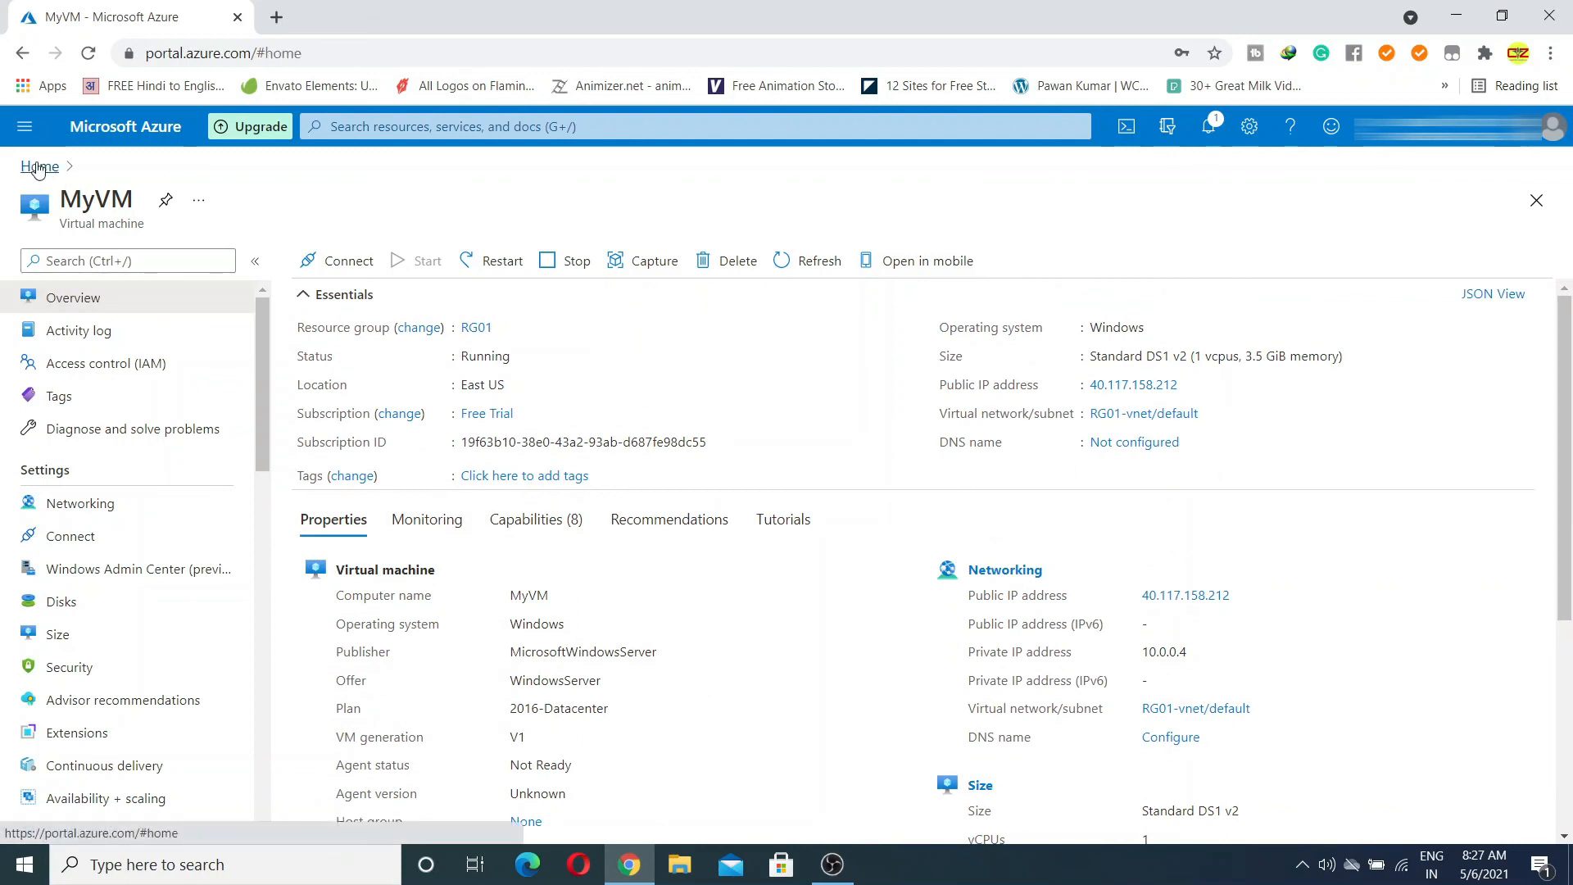